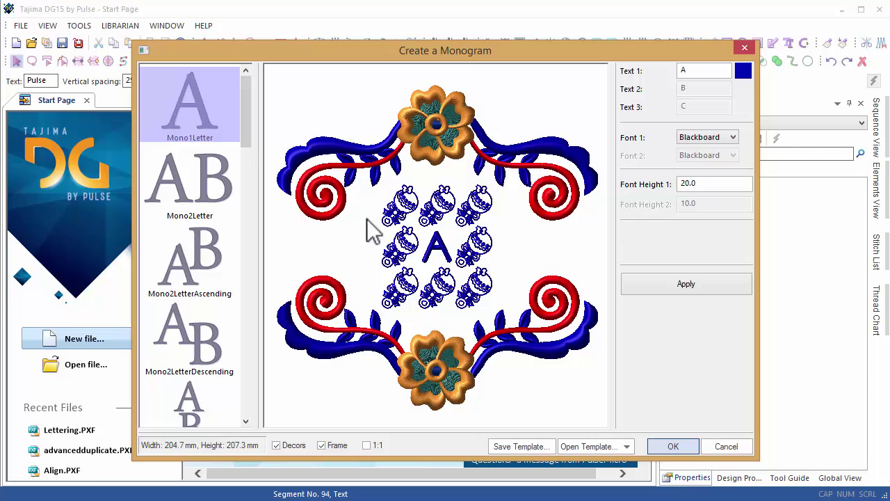
Pick the Mono2Letter layout and the SpecialtyBottom template for a large A over a small B.
left_click(207, 184)
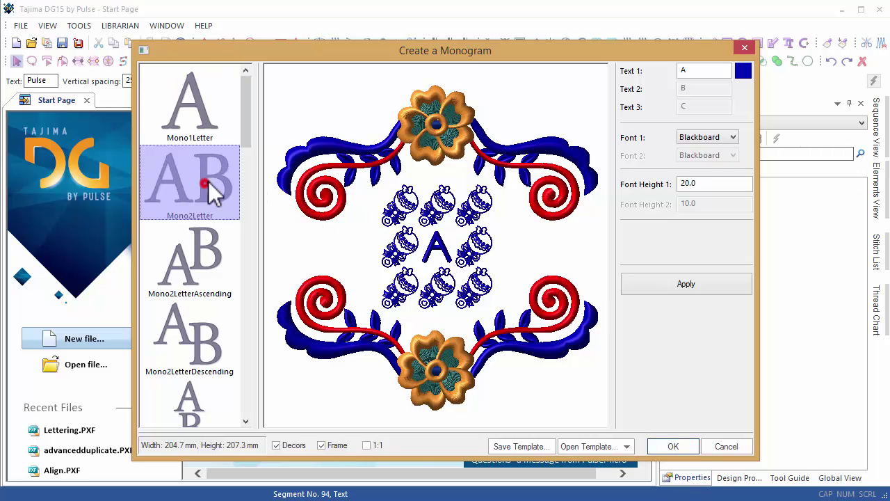
left_click(249, 156)
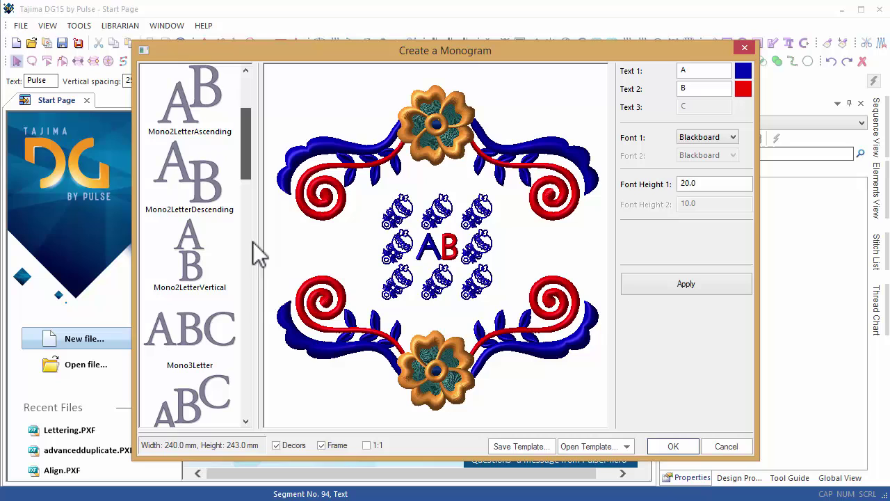
left_click(249, 326)
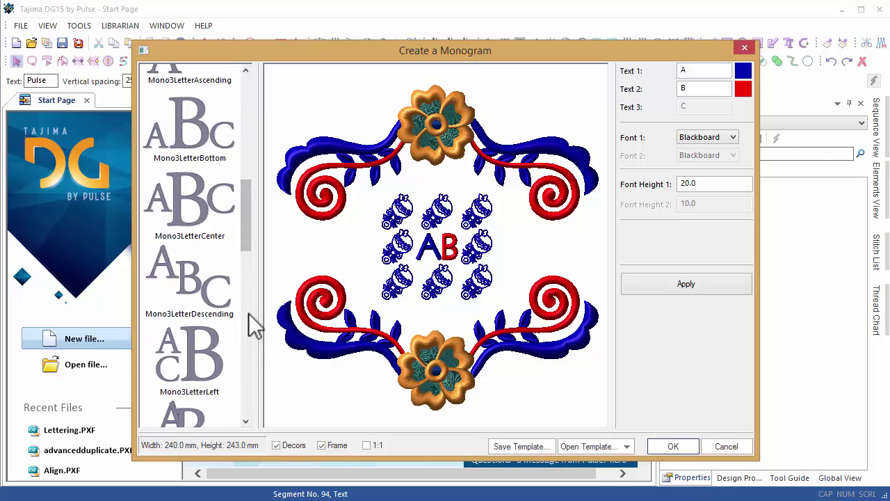
left_click_drag(252, 226, 242, 375)
left_click(191, 317)
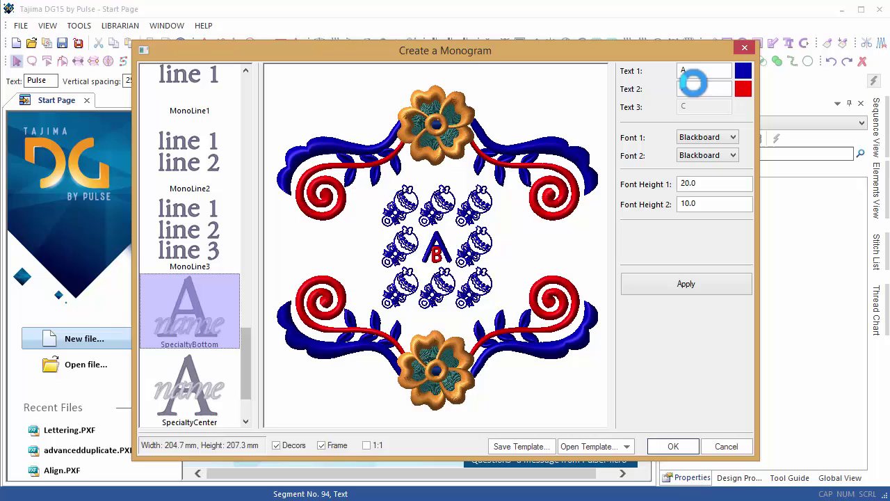
Enter P and ulse as the two monogram texts and colour ulse pink.
left_click(694, 75)
left_click_drag(697, 75, 674, 68)
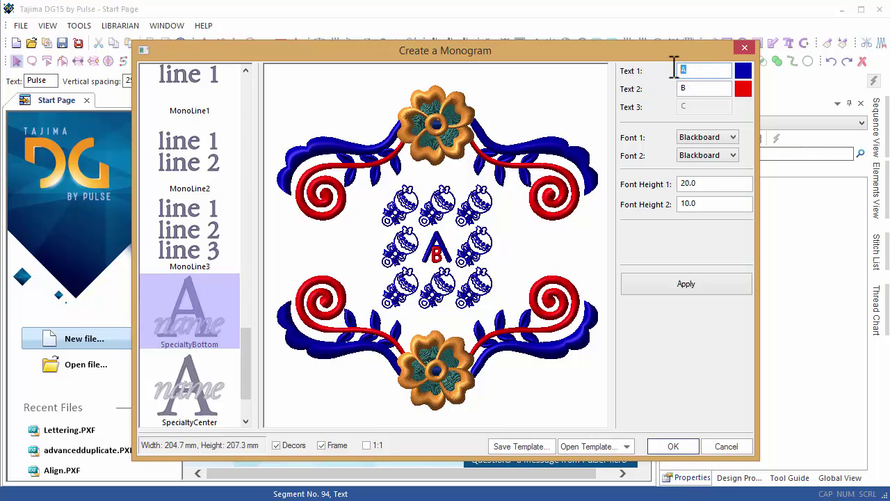
left_click_drag(710, 91, 676, 88)
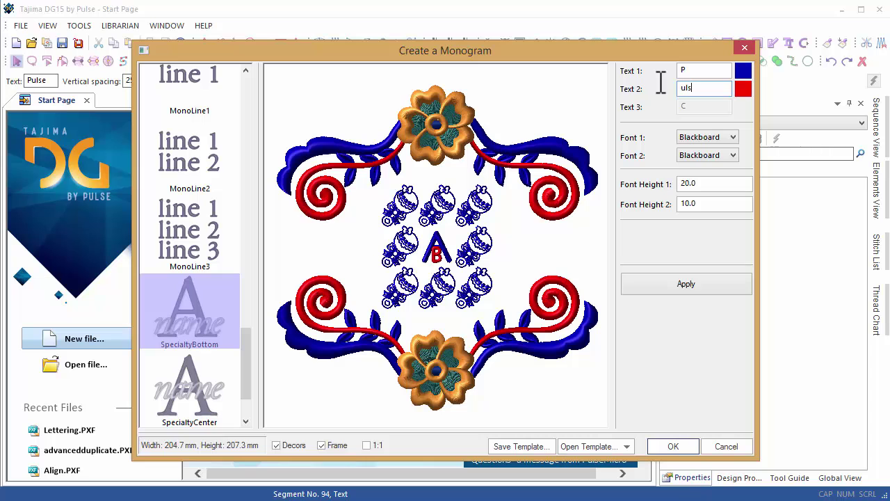
left_click(743, 89)
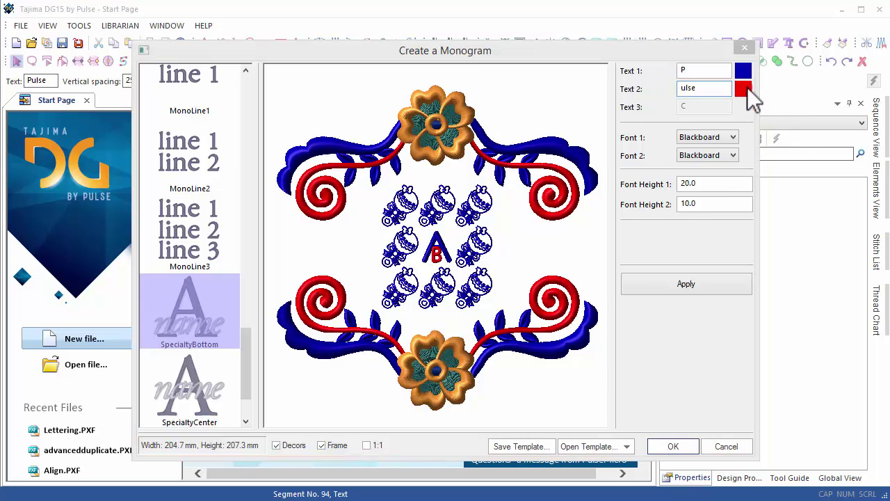
left_click(474, 240)
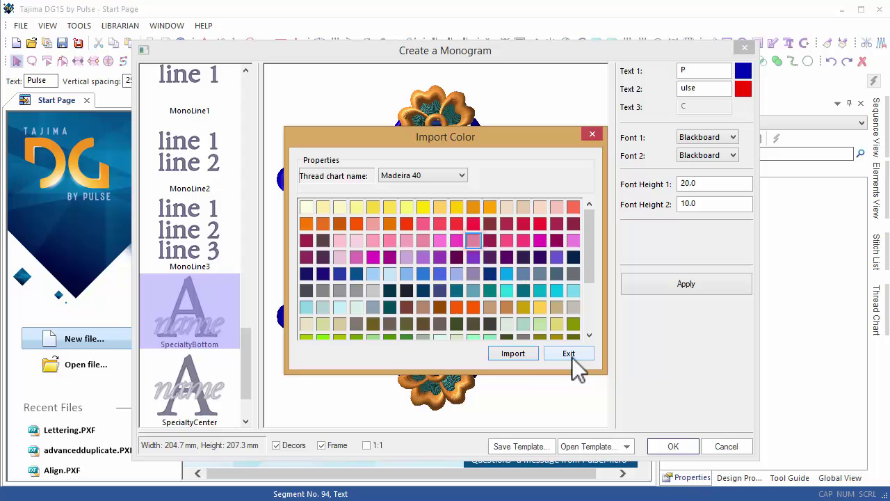
left_click(513, 354)
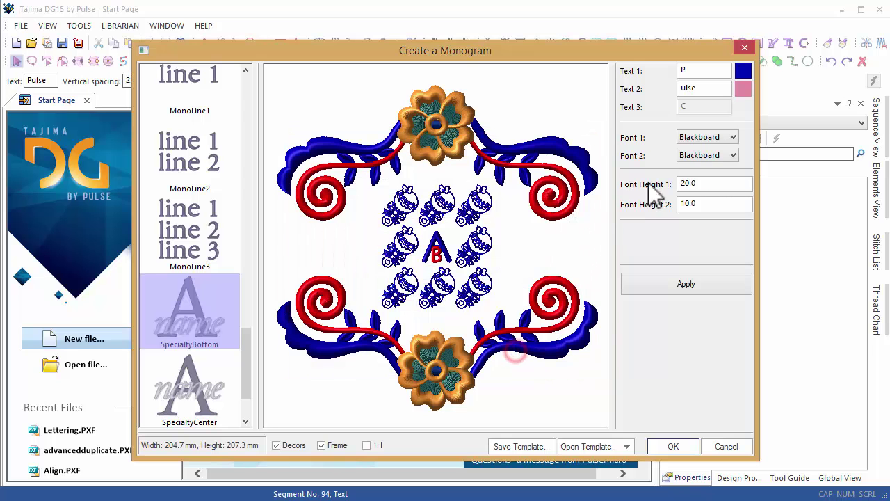
Set both texts to Diana Script with heights 30.0 and 25.0, then apply.
left_click(695, 138)
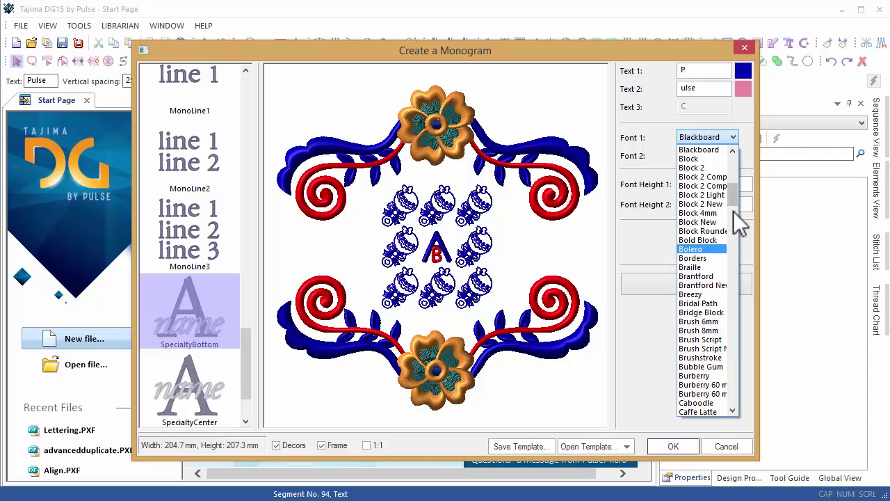
mouse_move(734, 196)
left_mouse_down()
mouse_move(742, 258)
mouse_move(731, 259)
left_mouse_up()
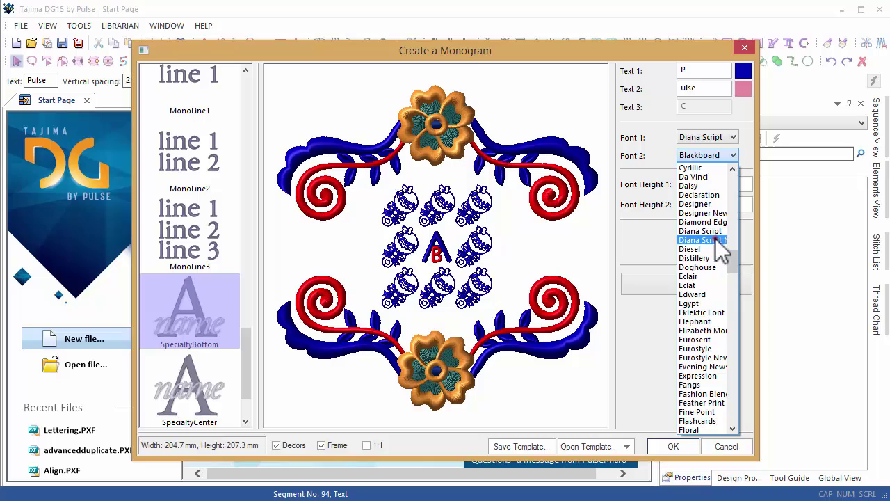
left_click(718, 240)
left_click_drag(705, 183, 650, 182)
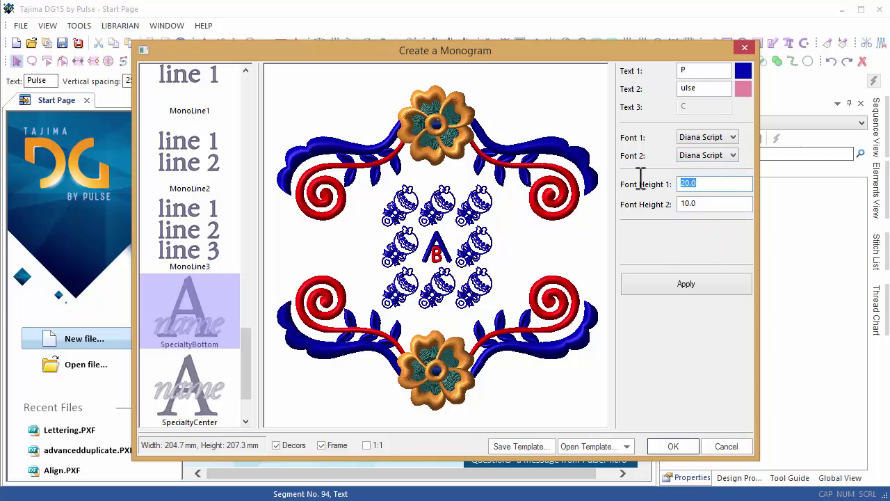
type("30")
left_click(715, 203)
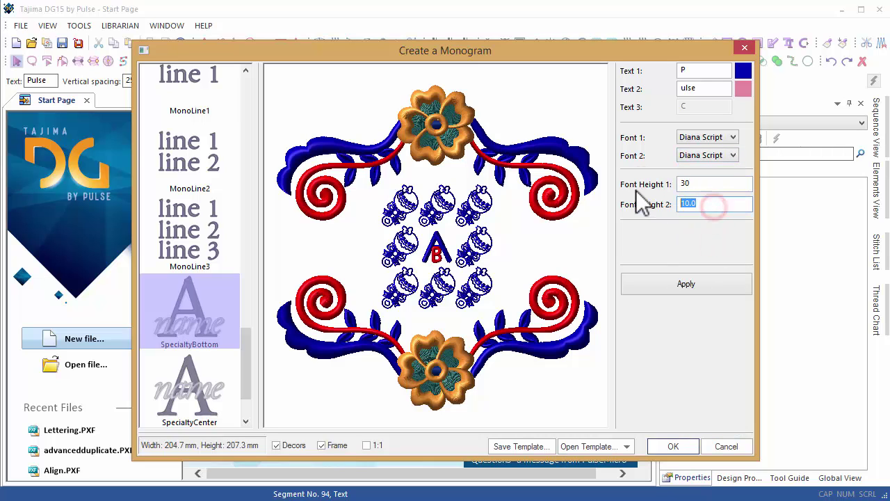
left_click(683, 287)
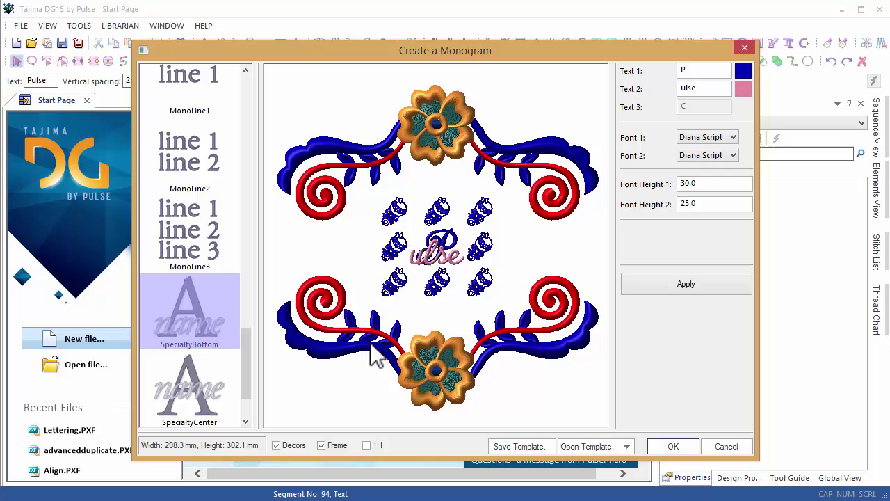
Try adding a button decoration to the monogram.
left_click(402, 280)
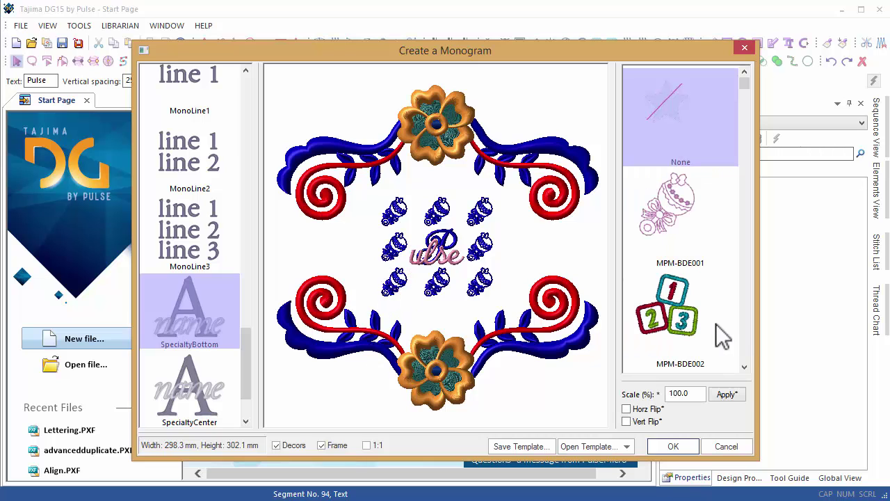
left_click(746, 330)
left_click(746, 330)
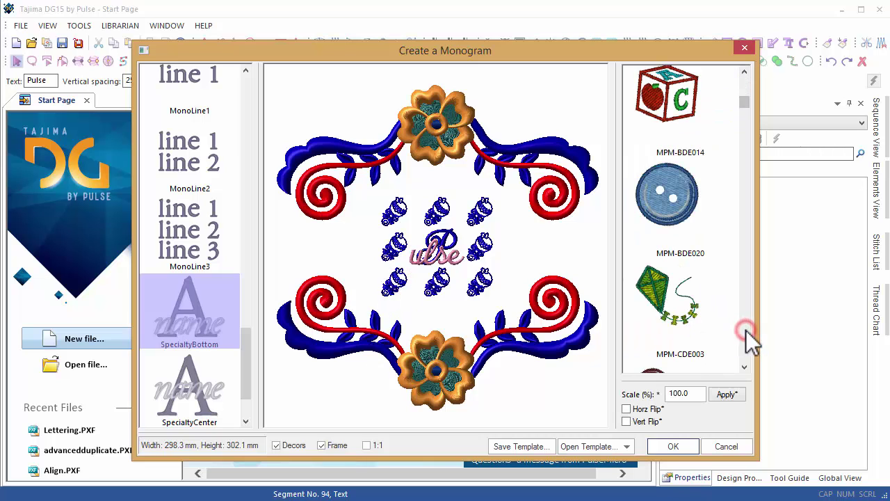
left_click(668, 199)
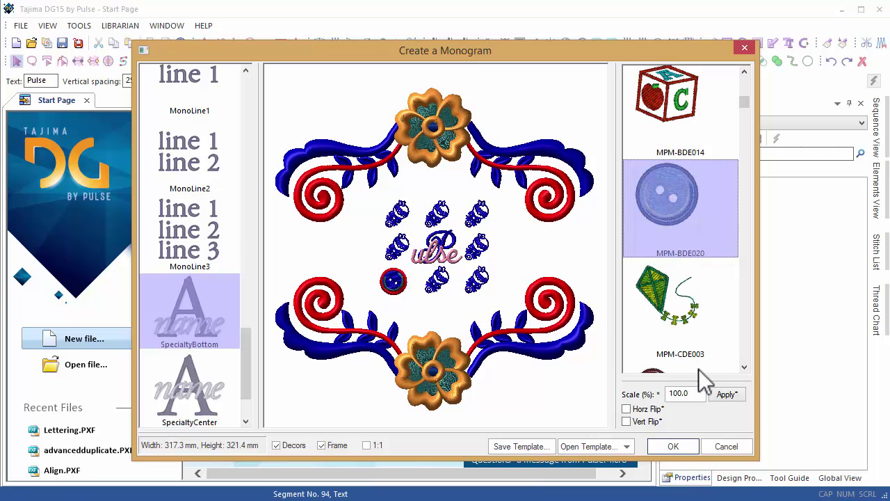
Frame the monogram with the diamond MPM-BD007 instead of MPM-BD001A and turn off Decors.
left_click(422, 337)
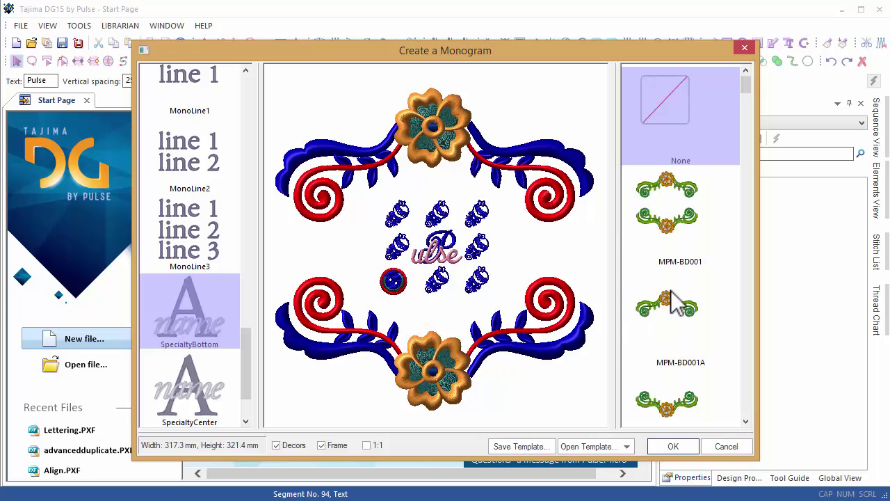
left_click(670, 292)
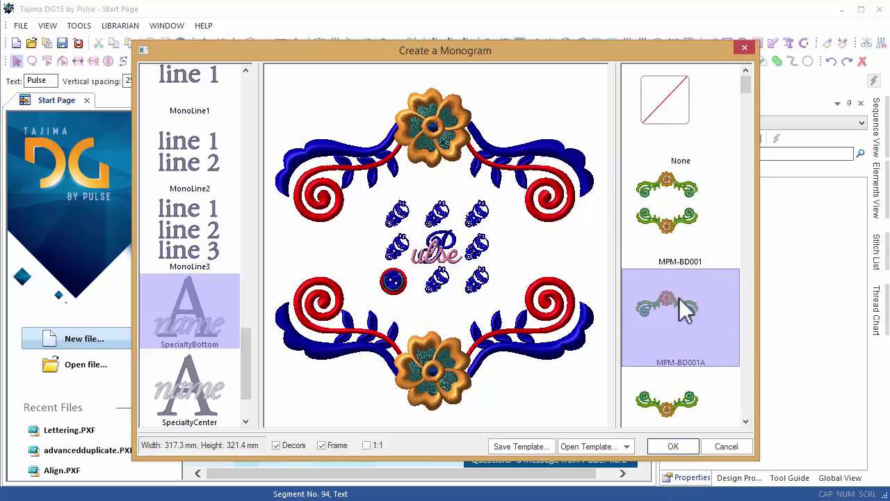
left_click(747, 365)
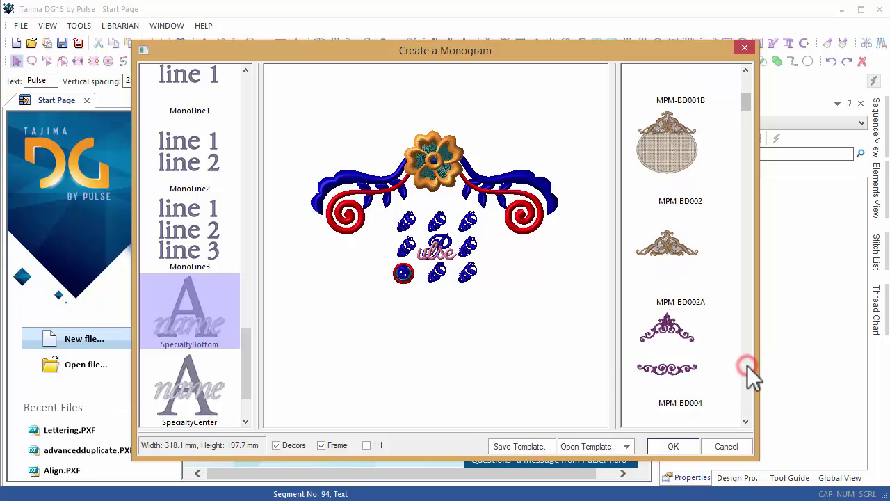
left_click(747, 365)
left_click(667, 380)
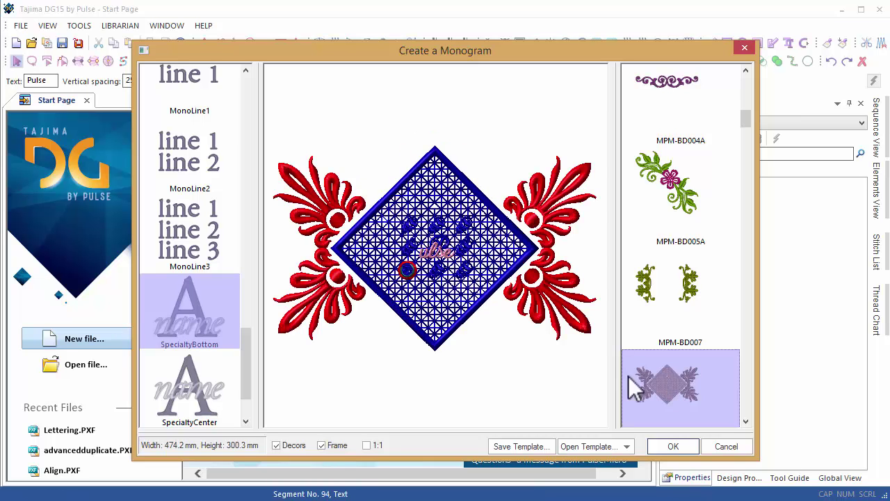
left_click(278, 446)
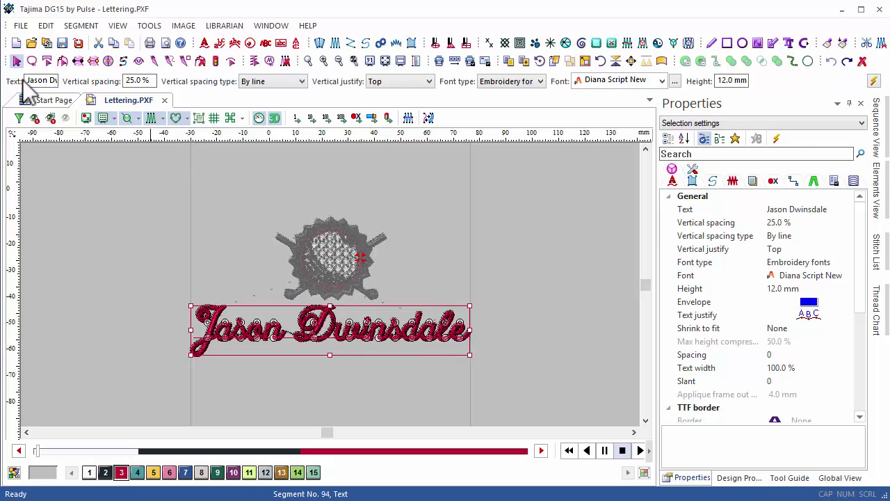
Replace the lettering text in the toolbar Text box with 'Pulse Microsystems'.
left_click_drag(36, 80, 97, 80)
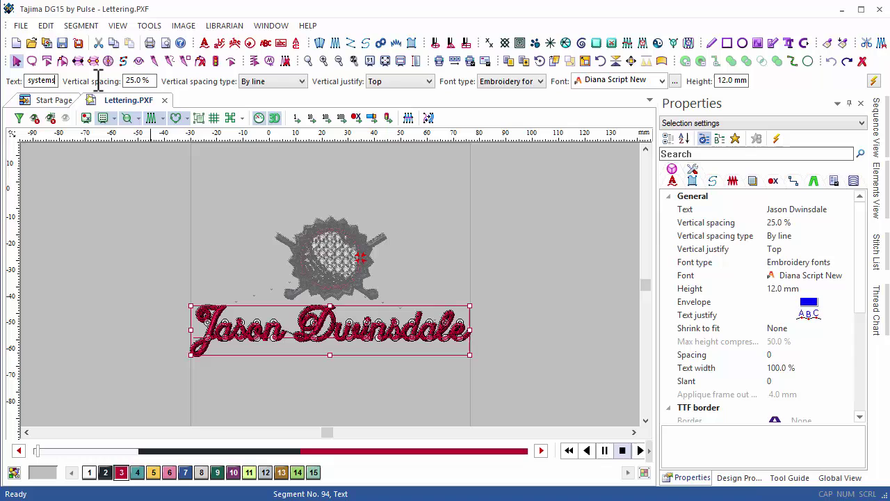
key("Return")
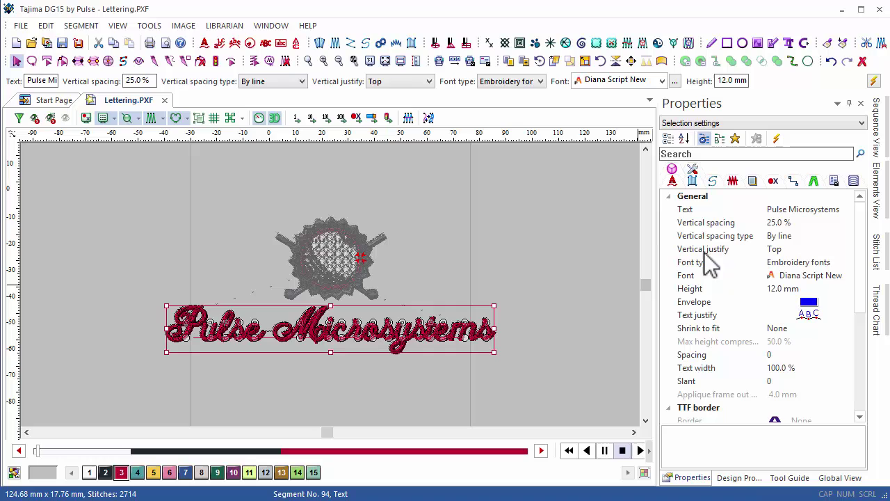
Set Shrink to fit to Width, then Height, then Height and width compression.
left_click(858, 299)
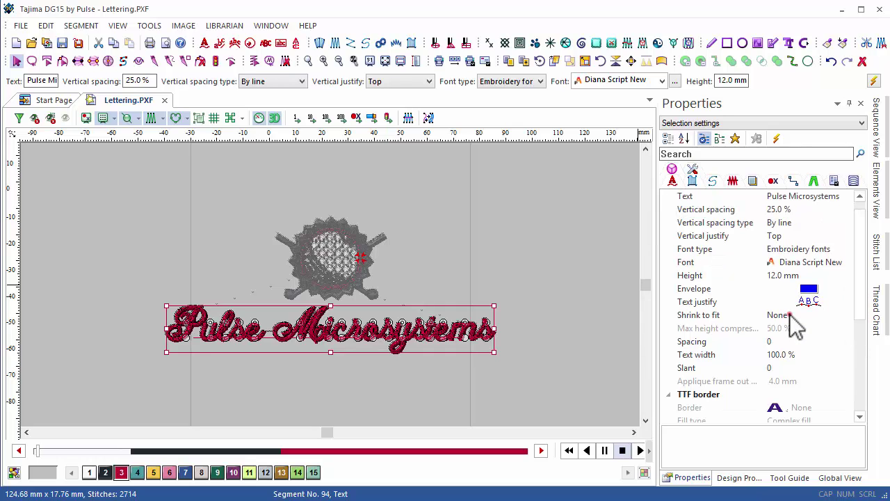
left_click(789, 315)
left_click(846, 316)
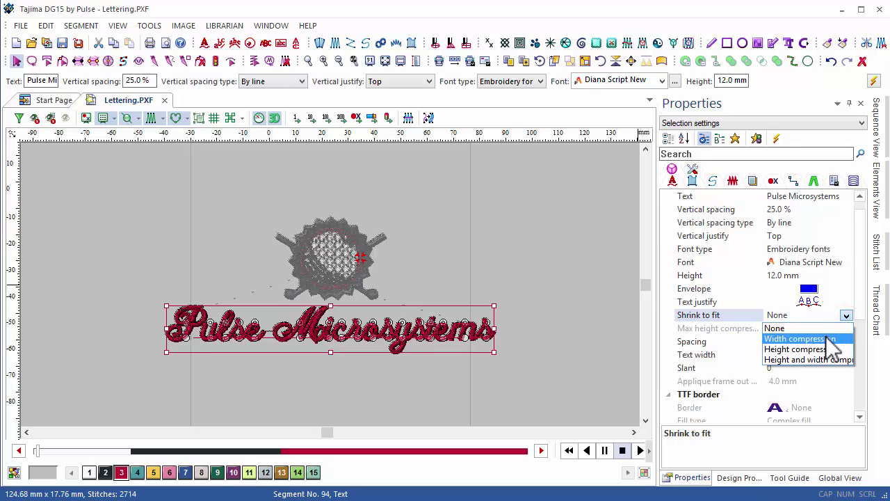
left_click(827, 339)
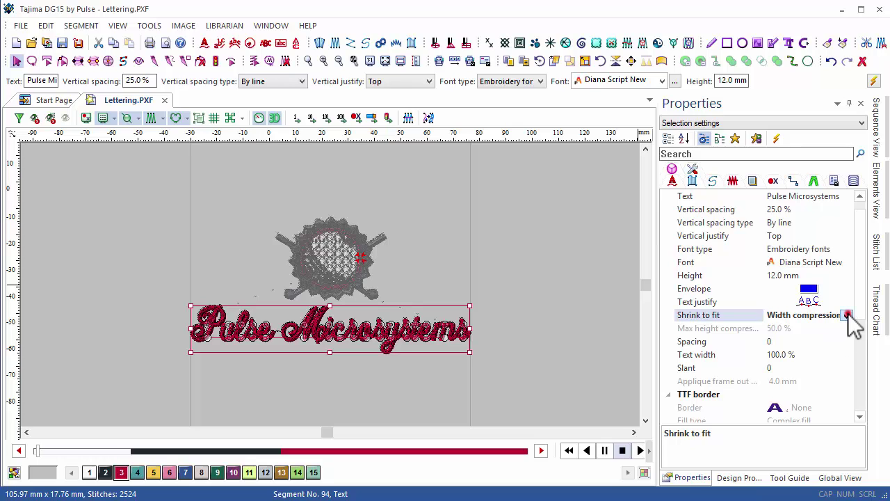
left_click(846, 316)
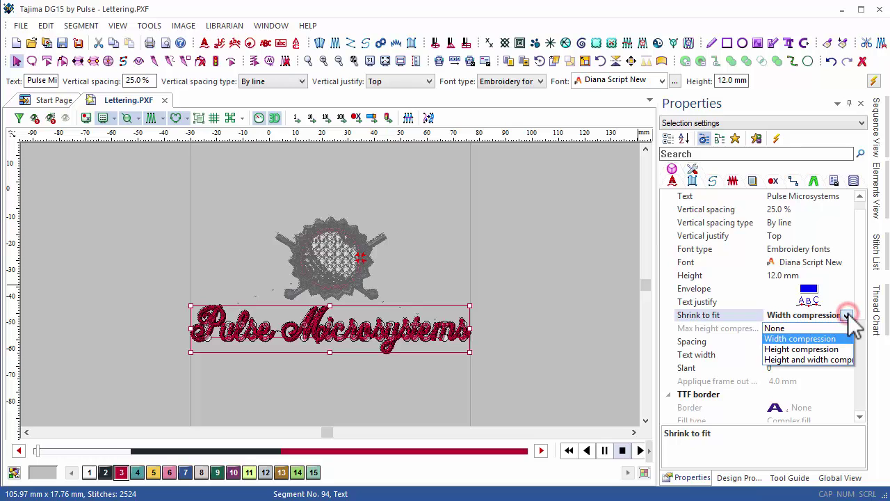
left_click(829, 350)
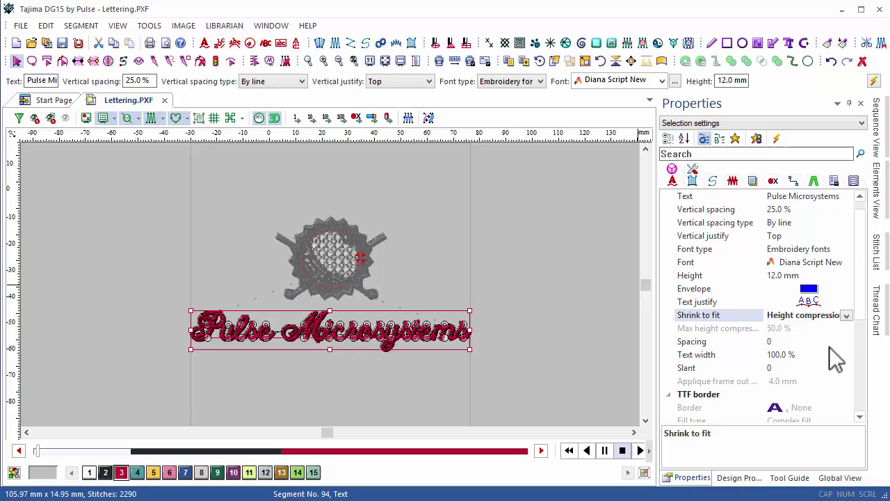
left_click(847, 316)
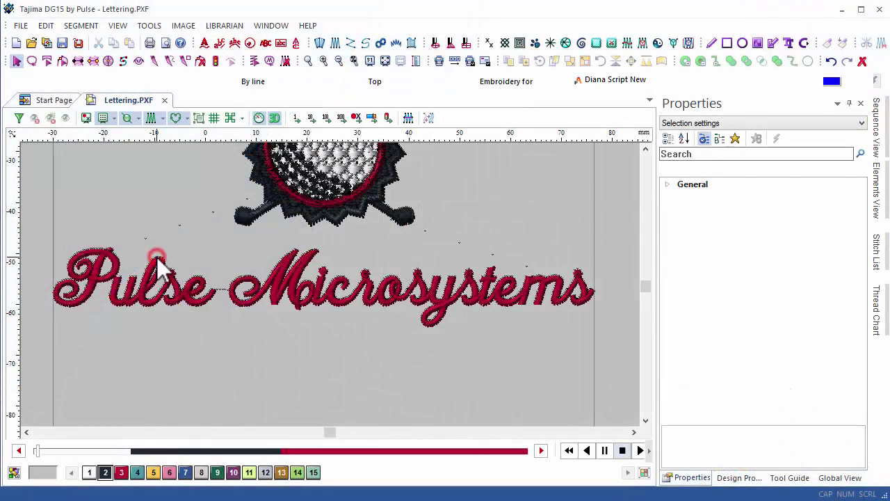
Colour the u gold (swatch 5), the c yellow-green (11) and an e blue (7).
left_click(126, 275)
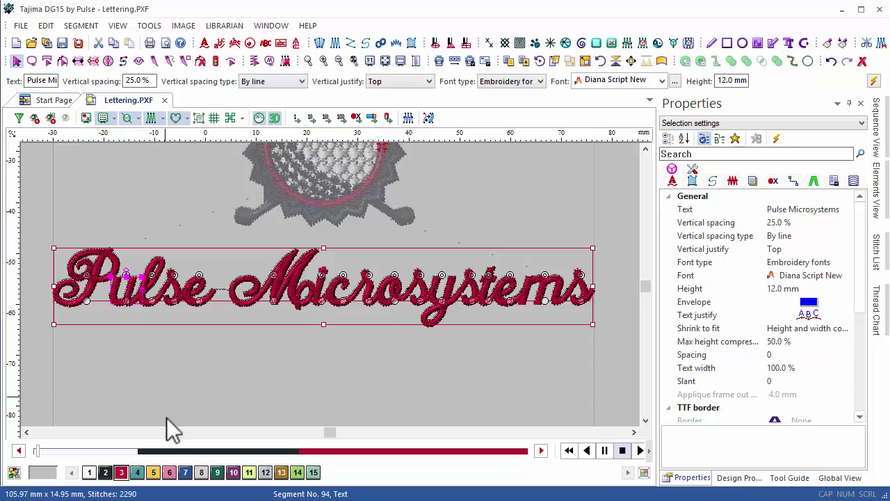
left_click(154, 472)
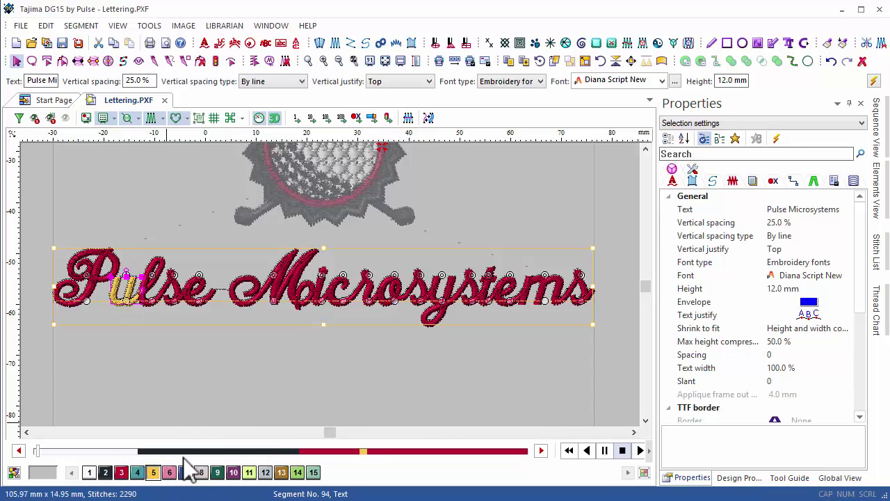
left_click(345, 278)
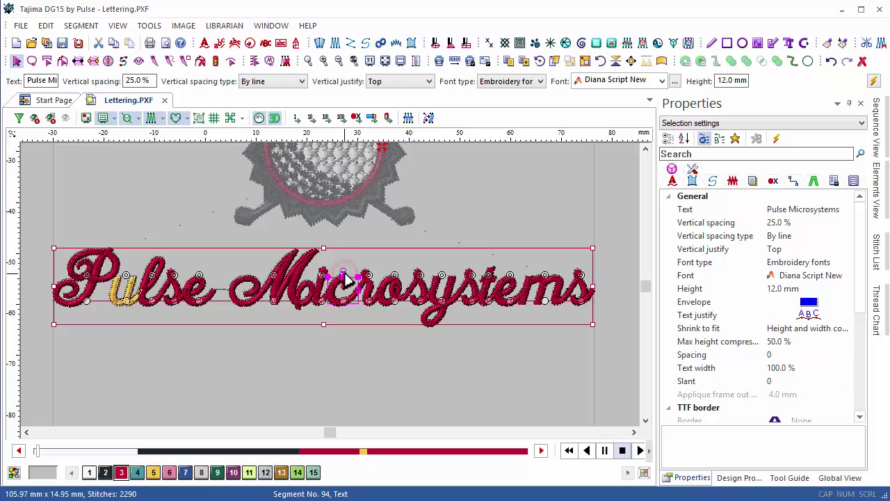
left_click(250, 473)
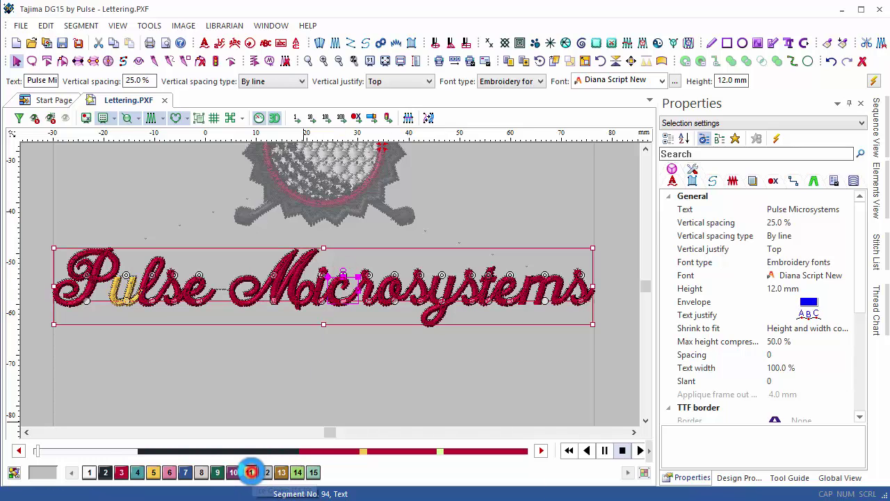
left_click(511, 278)
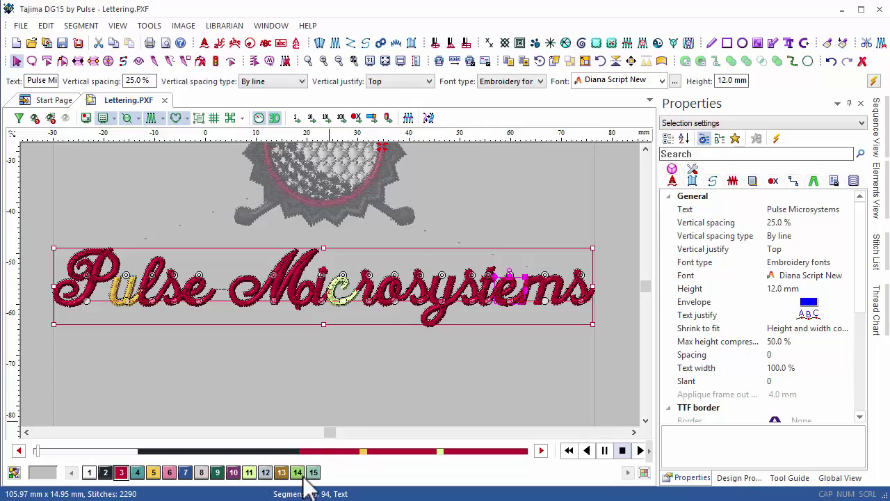
left_click(185, 472)
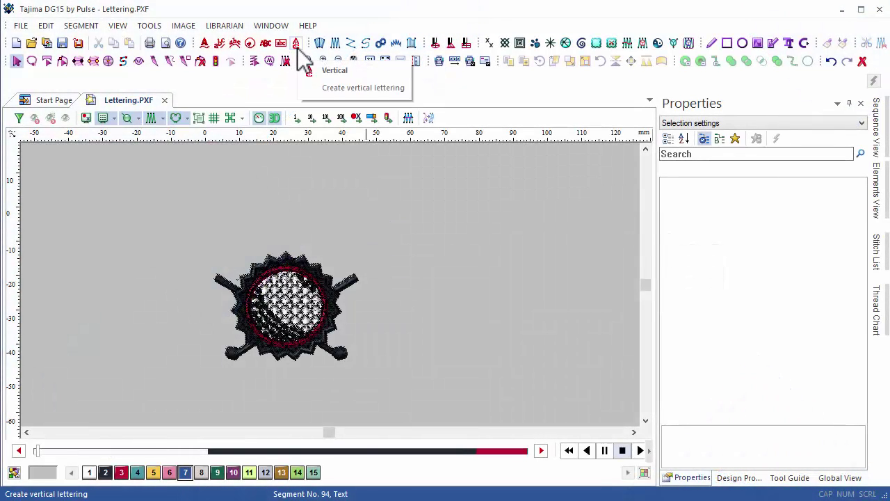
Create vertical lettering 'Pulse' on a curved baseline beside the badge.
left_click(296, 43)
left_click(427, 160)
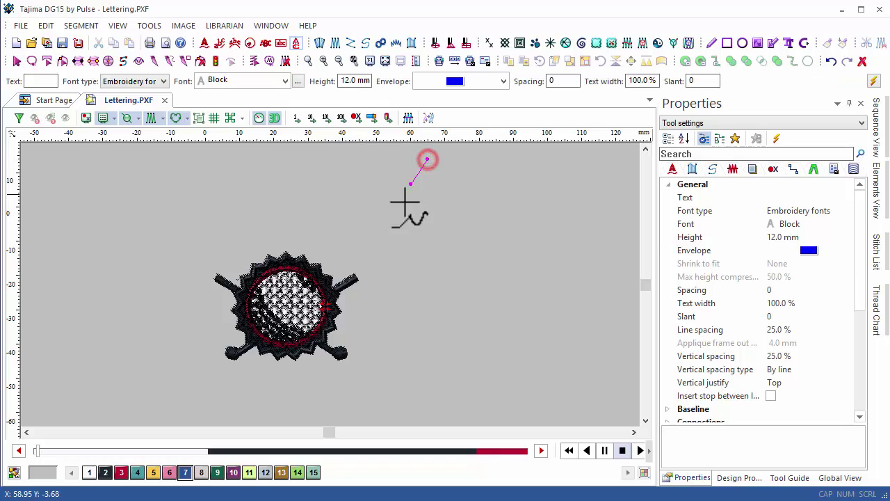
right_click(397, 211)
right_click(397, 272)
right_click(415, 322)
right_click(439, 350)
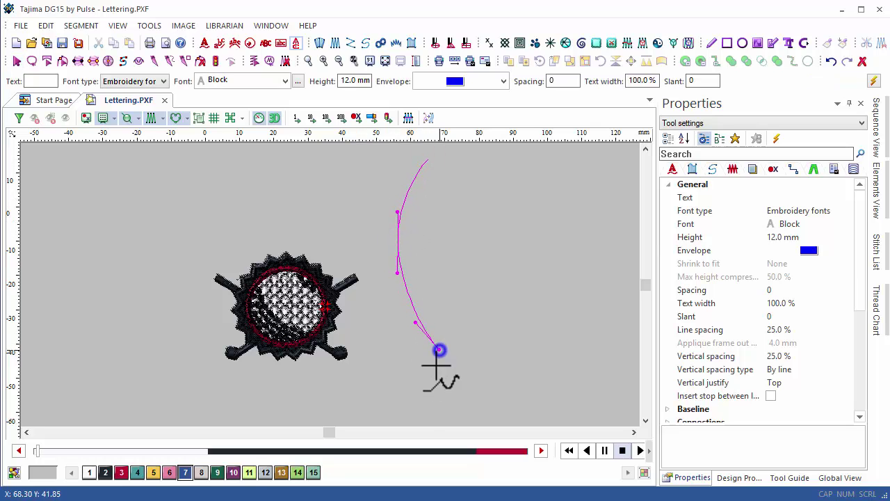
right_click(438, 378)
left_click(411, 415)
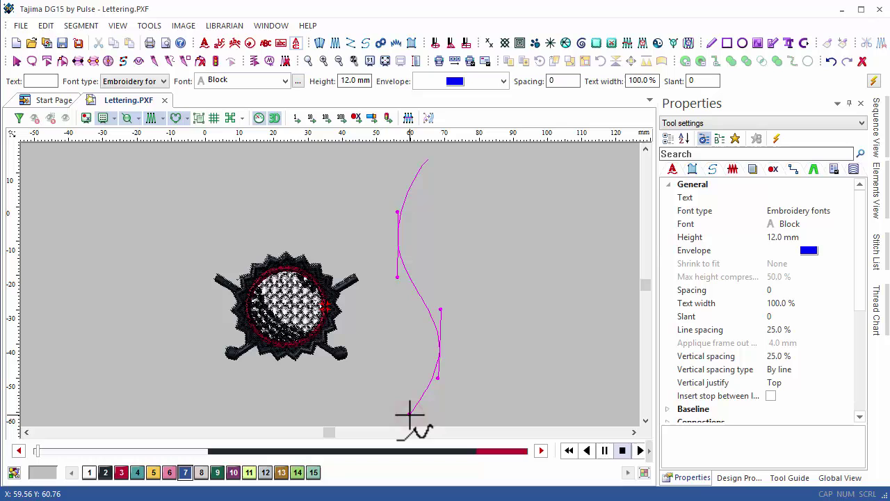
key("Return")
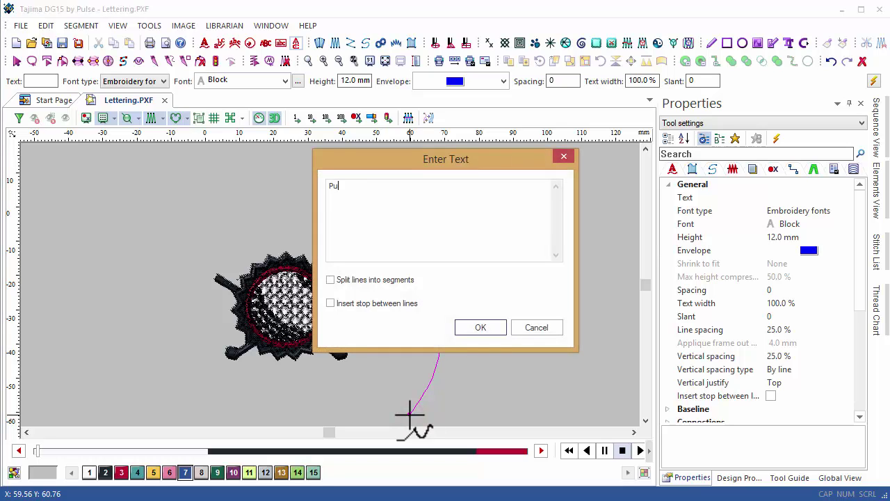
left_click(479, 328)
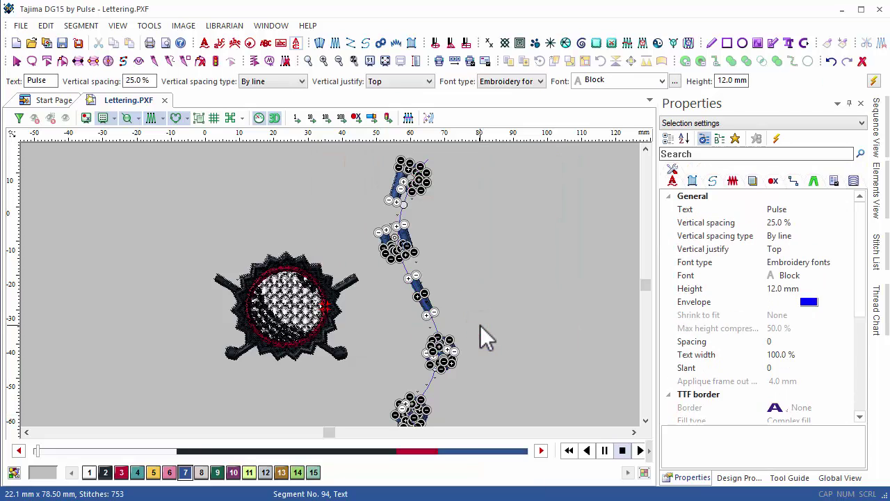
Shift the P, U and L letters up along the curved baseline.
scroll(479, 325, "down", 2)
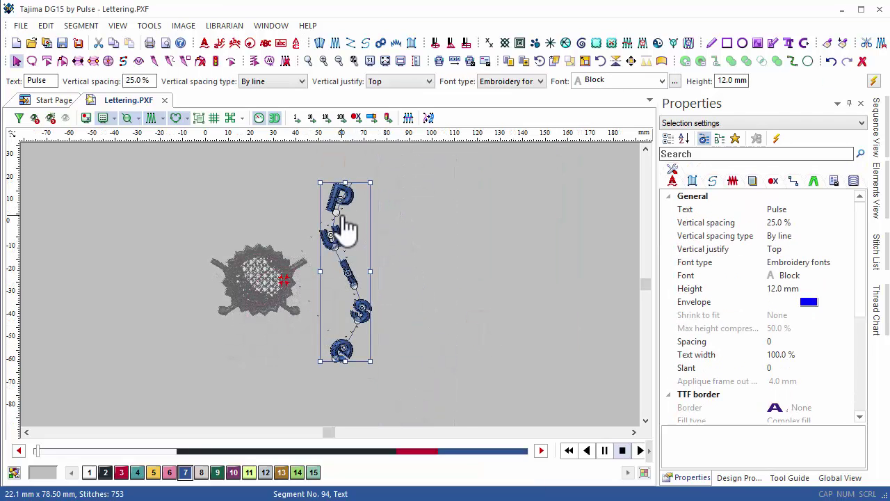
left_click_drag(339, 218, 348, 207)
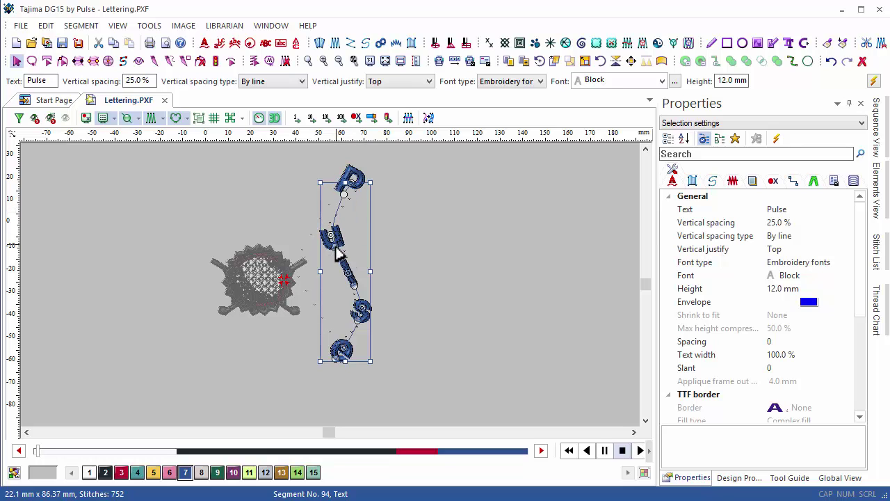
left_click_drag(336, 254, 338, 222)
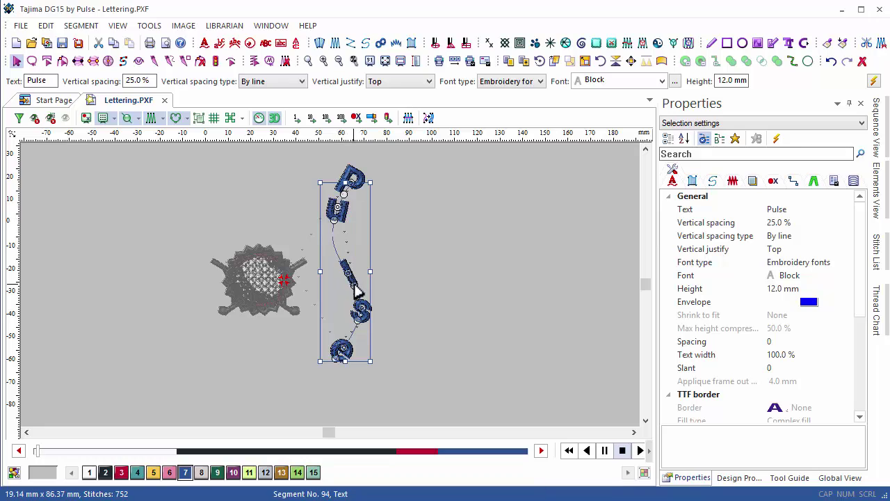
left_click_drag(352, 283, 343, 263)
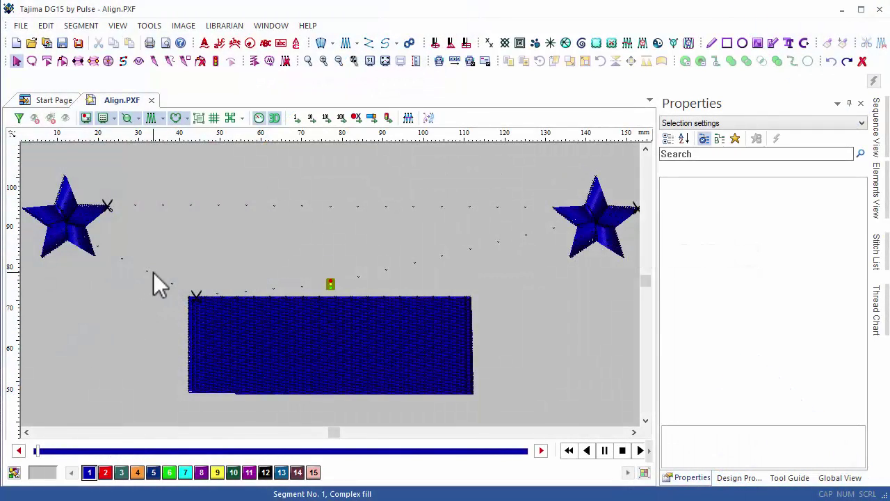
Align the left star to the rectangle's top-left with X 20 mm, Y 10 mm, then drag the right star to the centre.
left_click(90, 204)
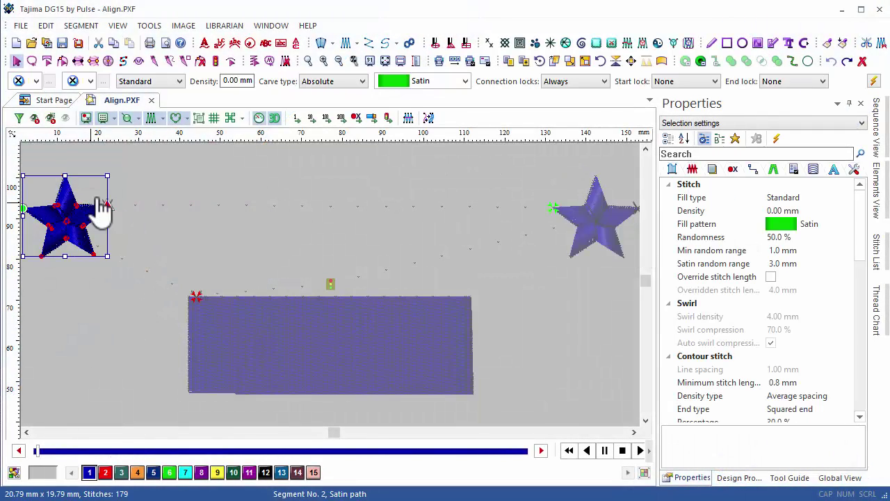
right_click(98, 191)
mouse_move(142, 199)
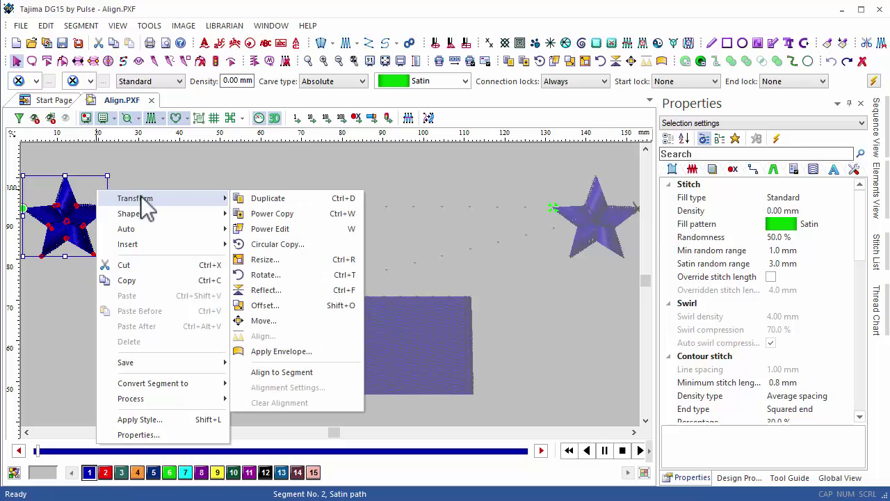
left_click(309, 373)
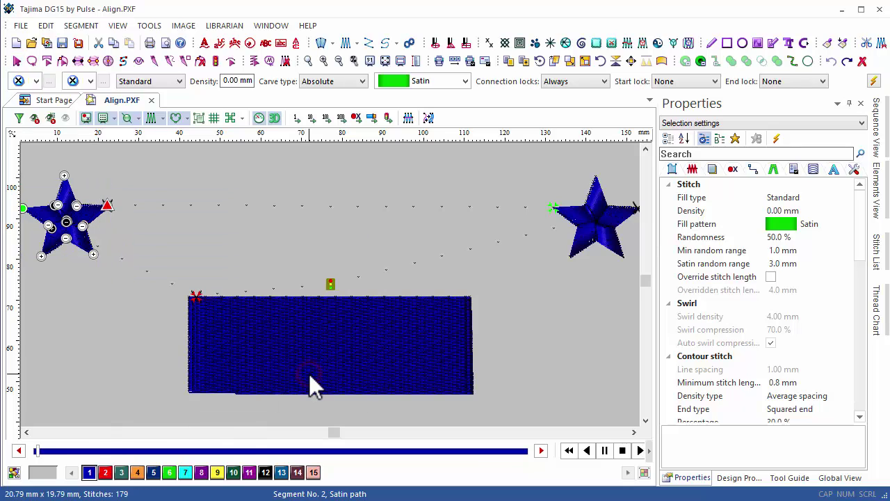
left_click(320, 308)
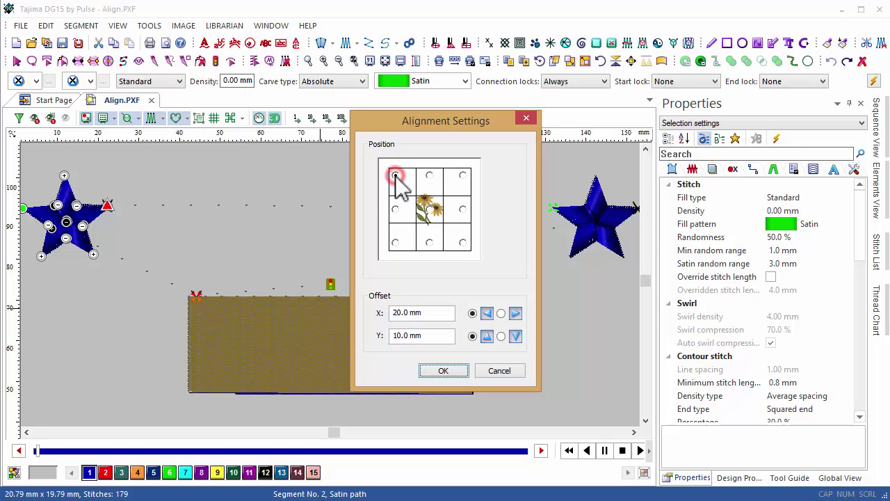
left_click(443, 370)
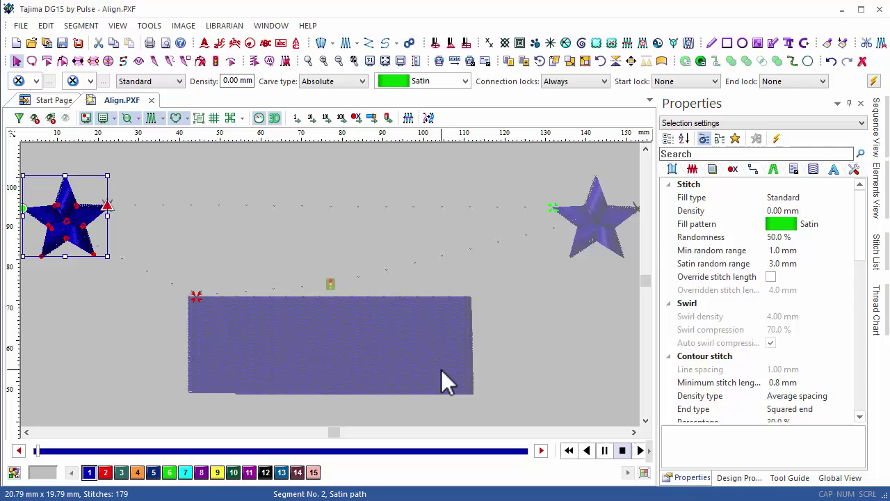
left_click_drag(606, 232, 392, 233)
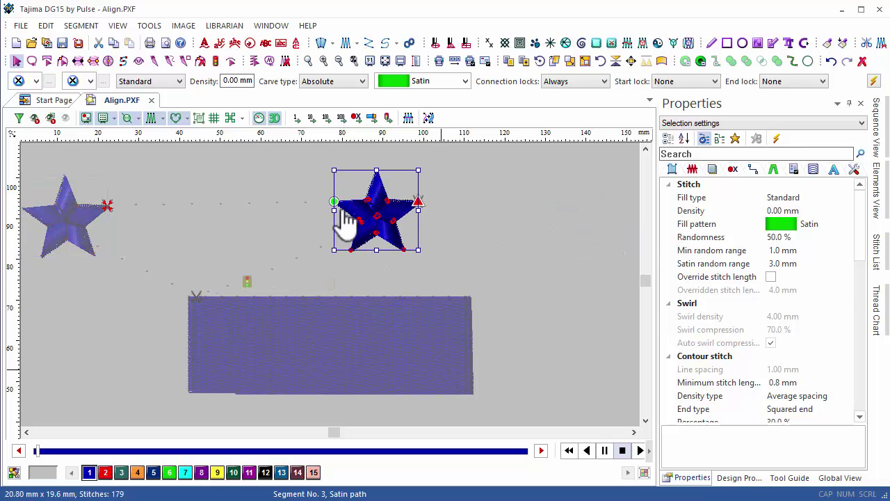
Align the second star to the rectangle's top-right corner with X 20 mm and Y 10 mm offsets.
right_click(400, 190)
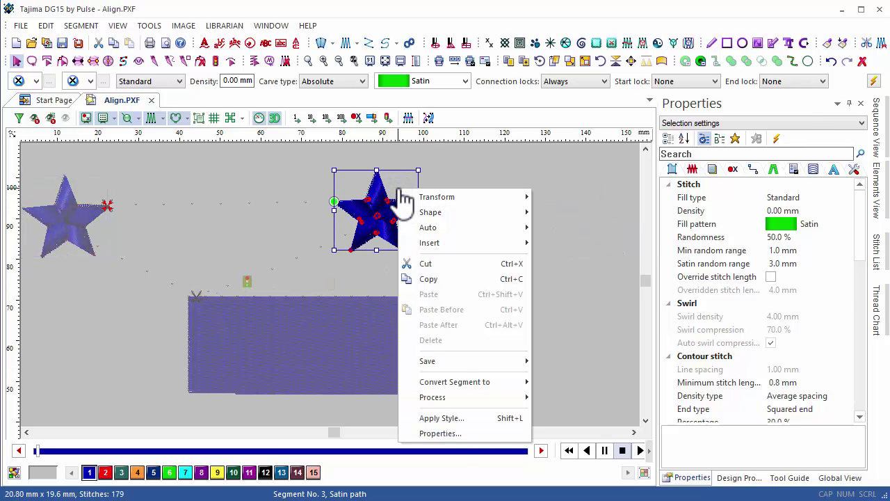
mouse_move(442, 197)
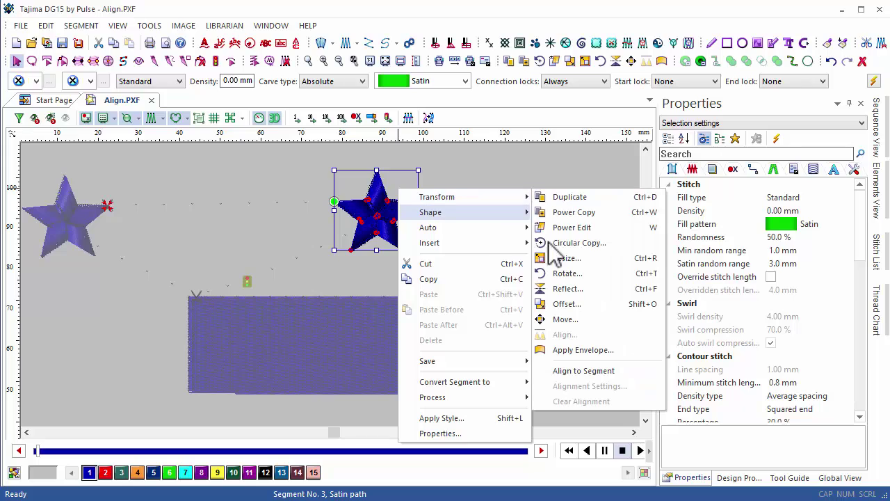
left_click(579, 370)
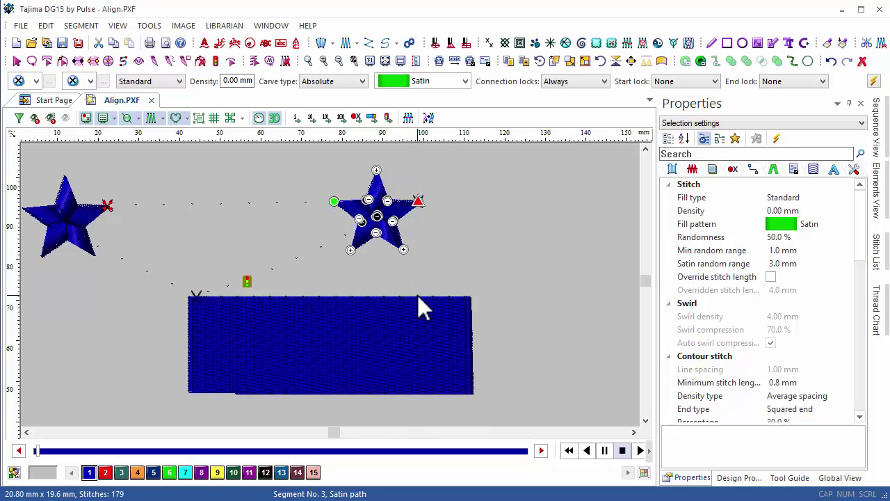
left_click(420, 304)
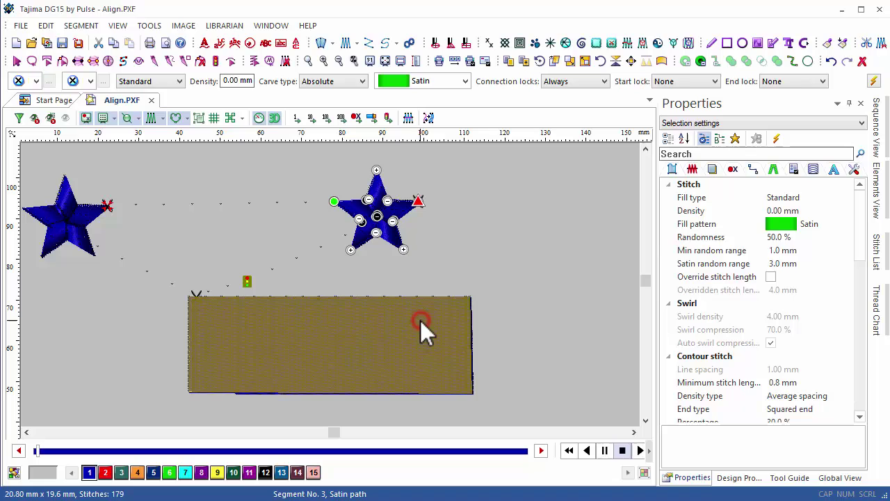
left_click(420, 320)
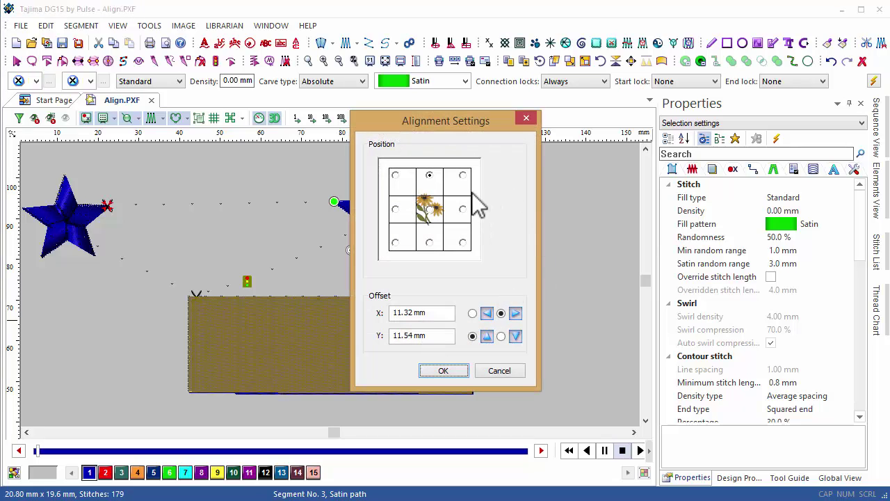
left_click(463, 175)
left_click_drag(433, 314, 426, 335)
type("20")
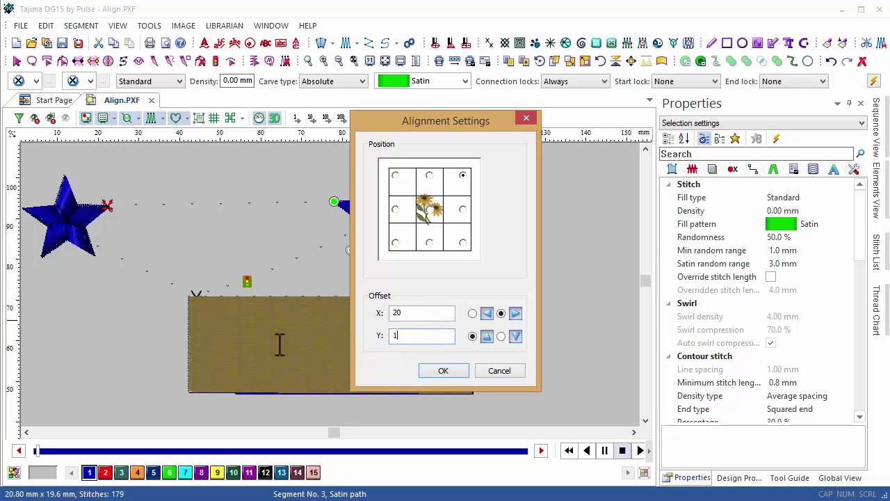
type("10")
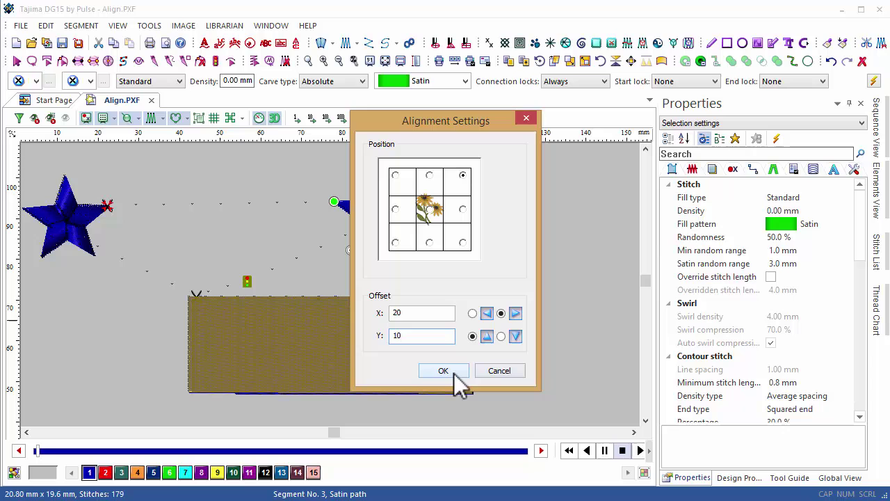
left_click(454, 372)
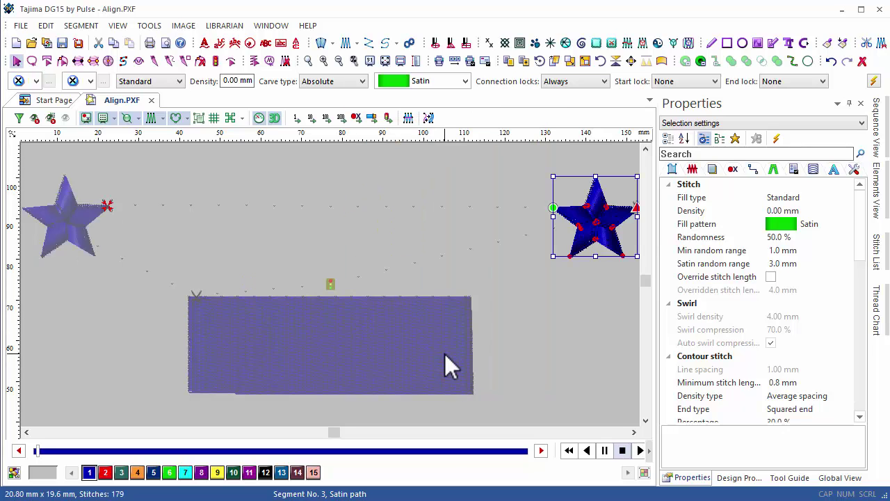
Zoom to 100% and drag the rectangle down-left, carrying the aligned stars.
key("1")
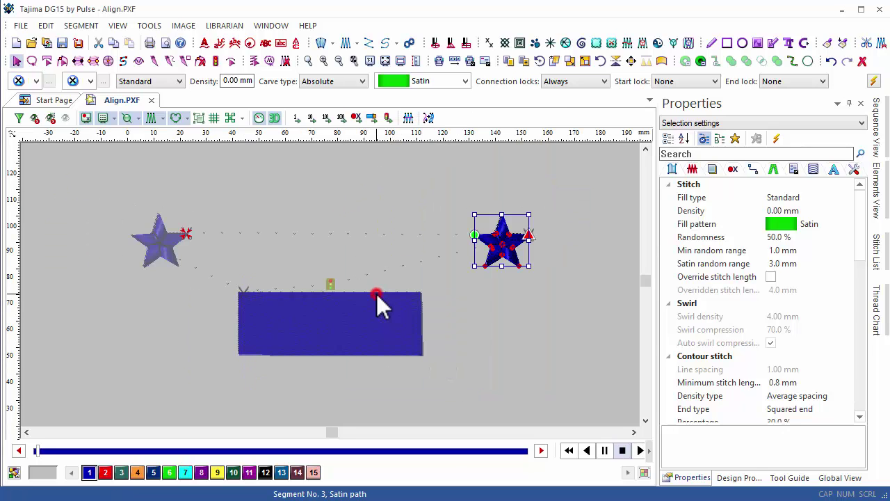
left_click(377, 323)
left_click_drag(377, 323, 320, 343)
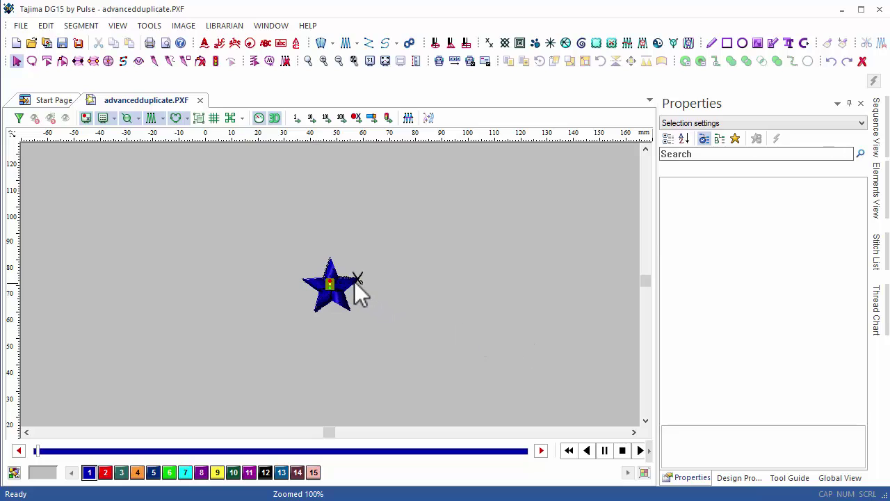
Duplicate the star as a grid of 10 columns right and 5 rows below, 20 mm apart.
left_click(356, 290)
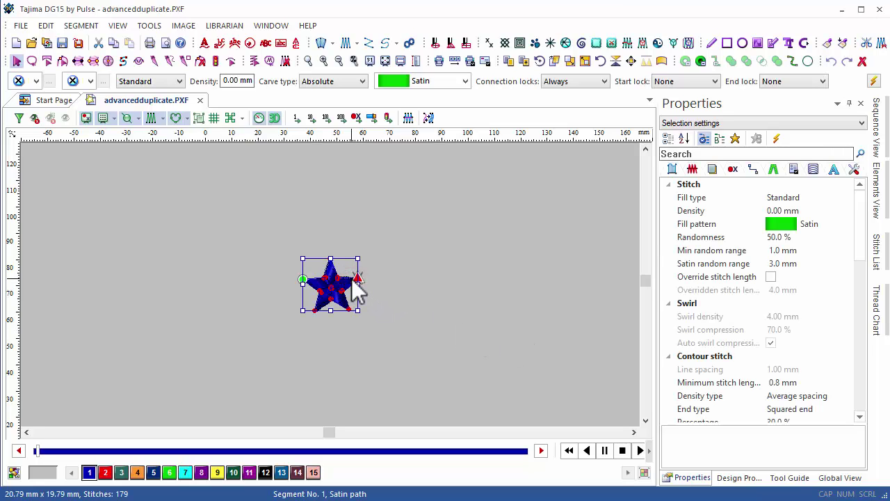
left_click(508, 61)
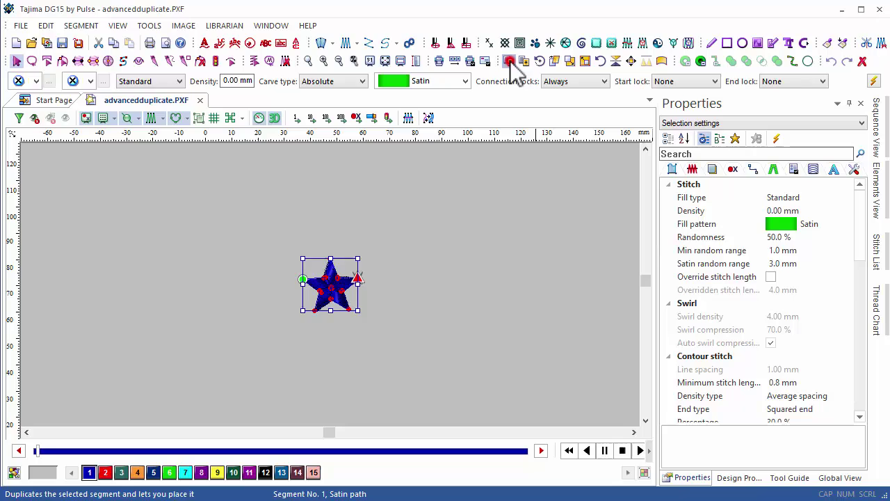
left_click(524, 244)
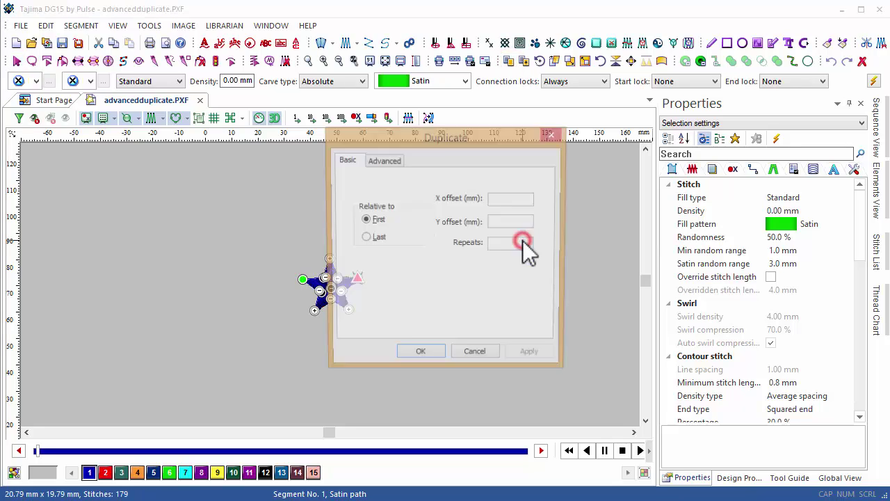
left_click(386, 161)
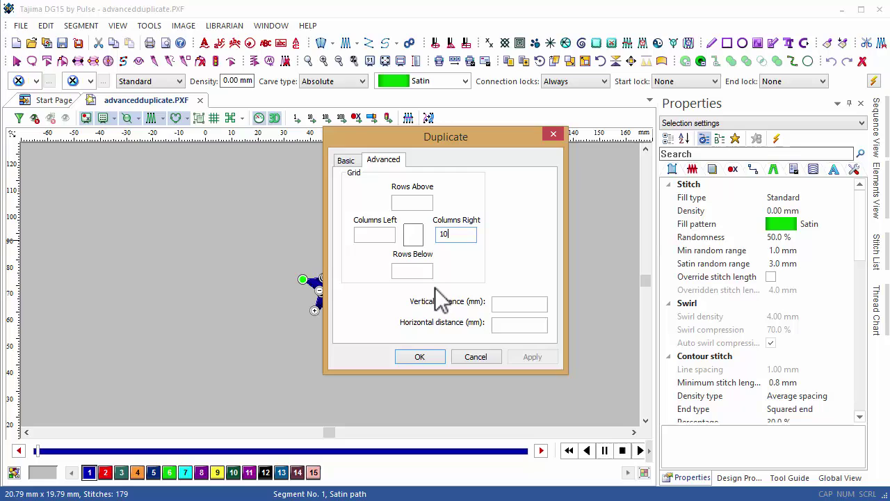
left_click(422, 267)
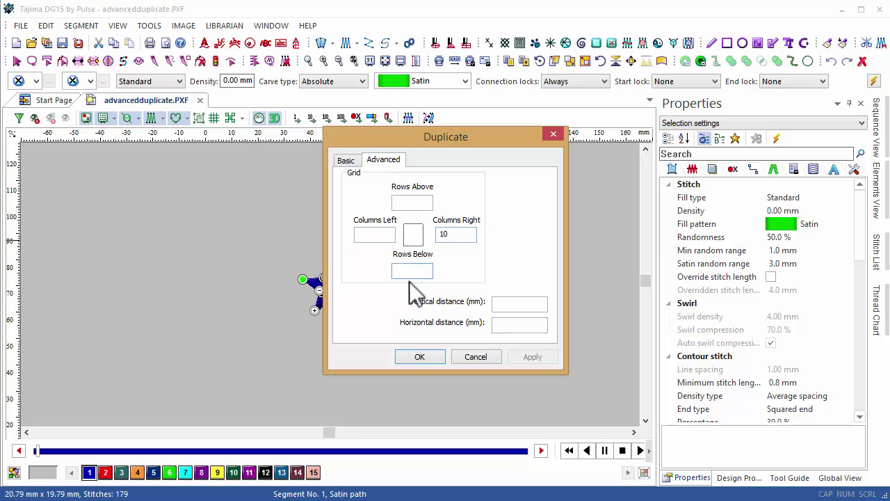
left_click(505, 304)
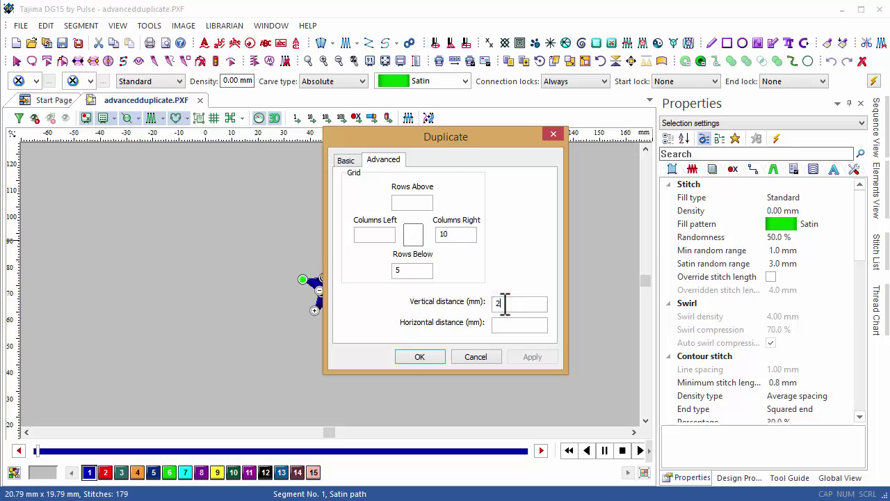
type("20")
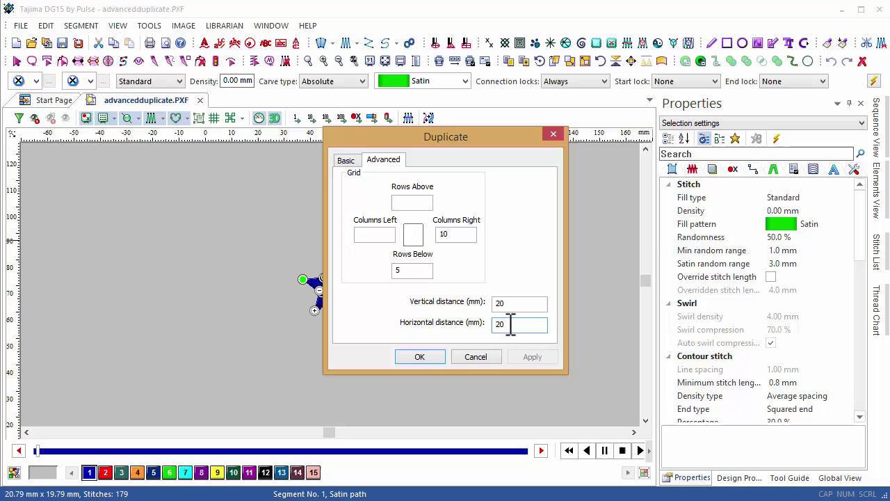
key("Return")
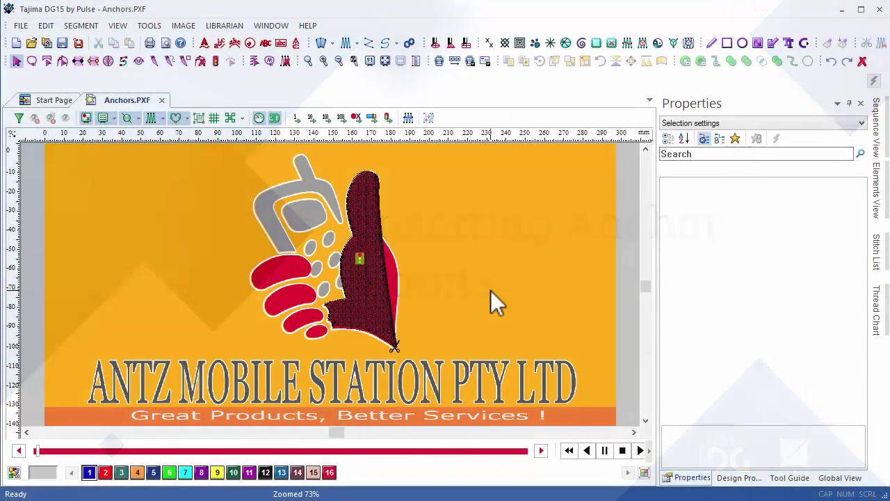
Zoom into the logo's lower part and select the dark red fill for reshaping.
key("z")
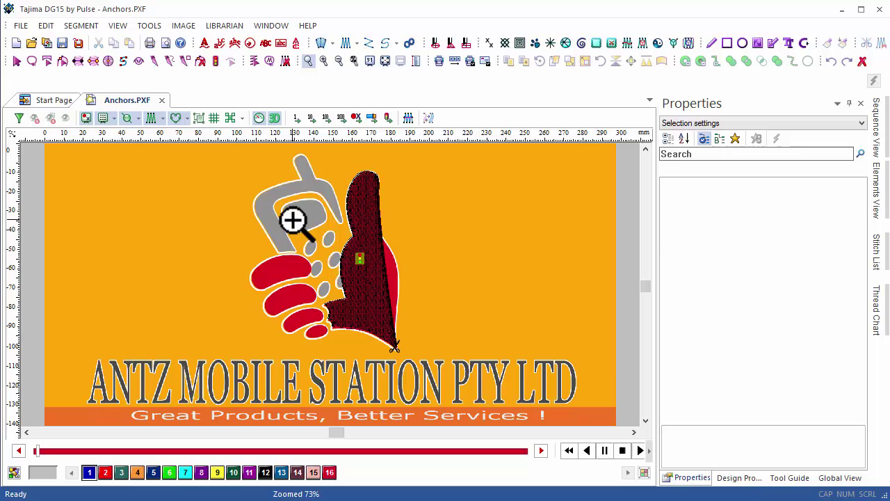
left_click_drag(292, 219, 452, 361)
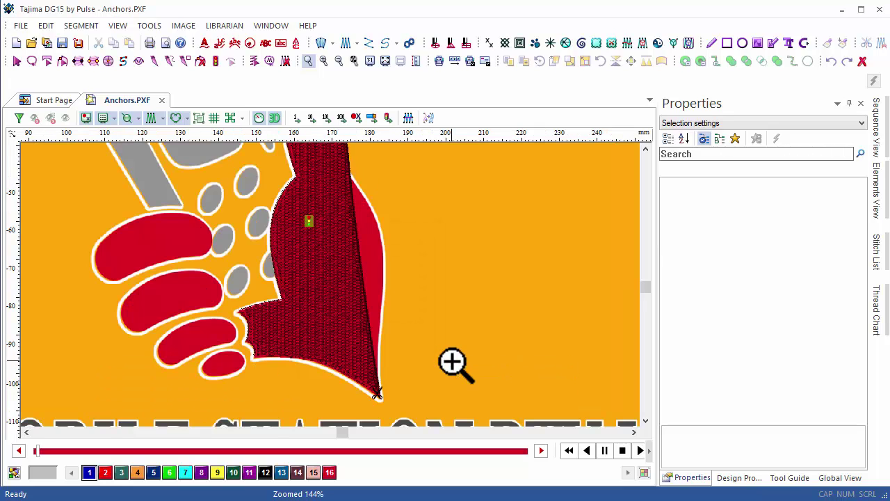
key("Escape")
left_click(358, 255)
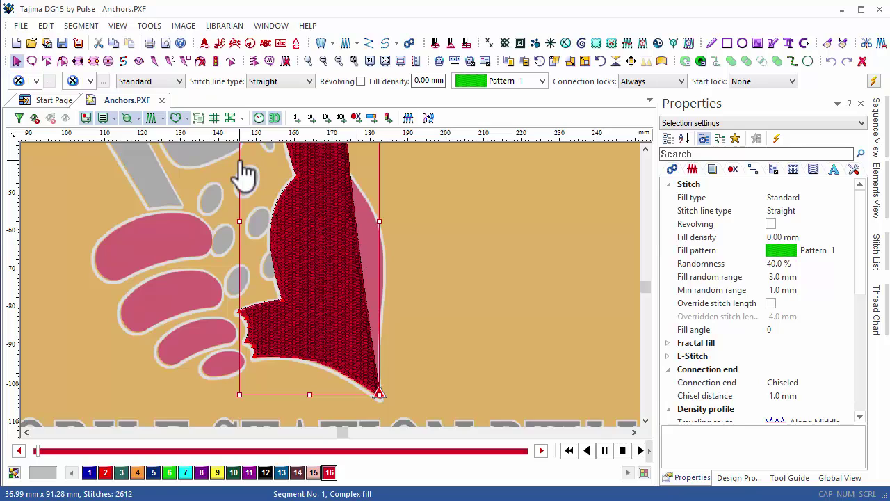
key("r")
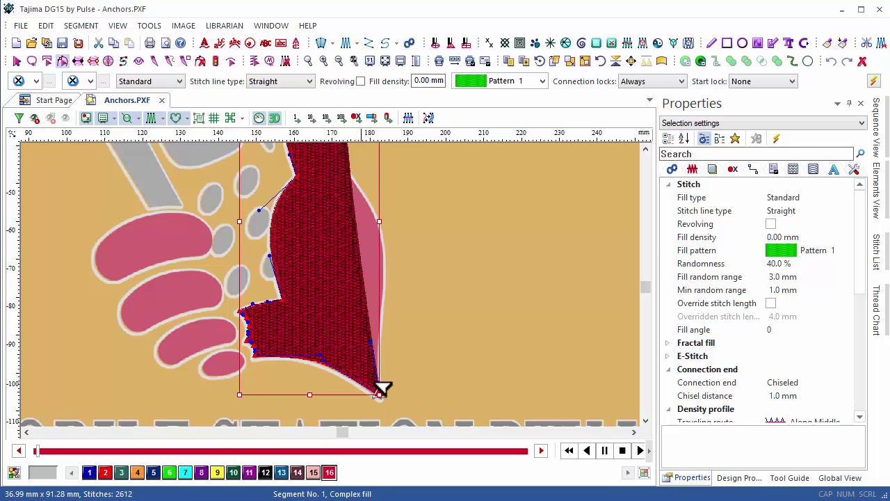
Insert anchors before the bottom-right node, extending the right edge up to the shape's top.
right_click(377, 394)
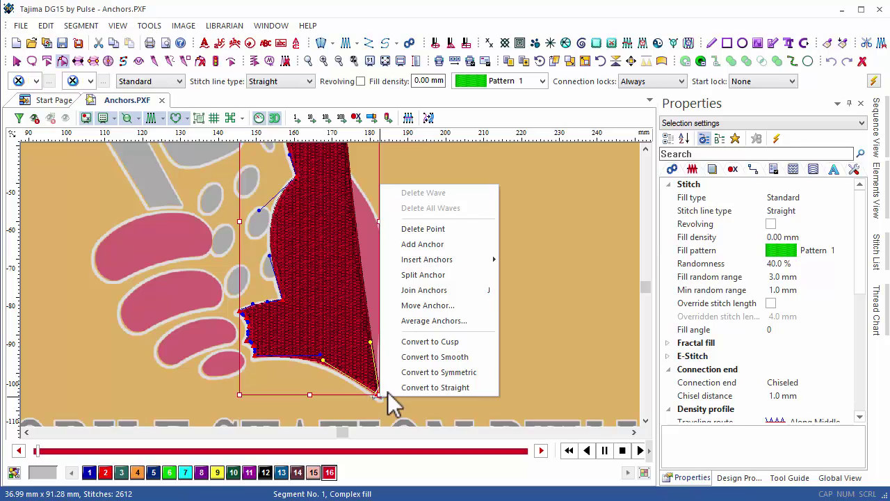
mouse_move(452, 264)
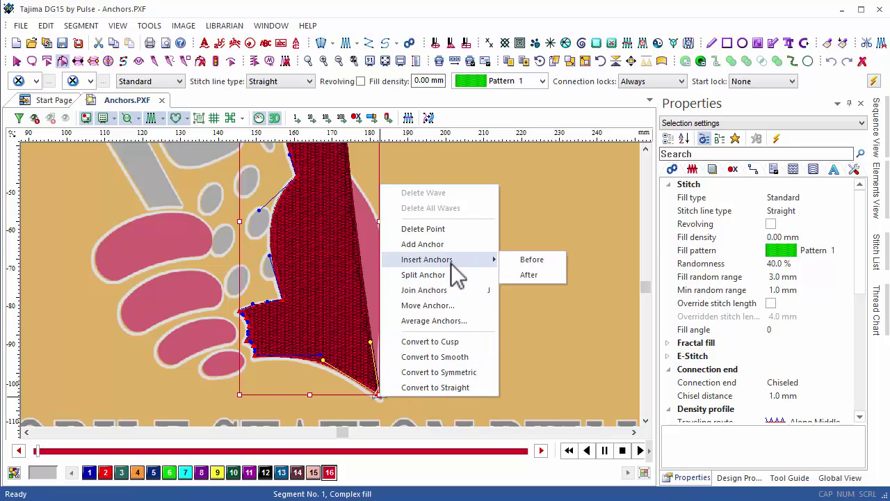
left_click(546, 260)
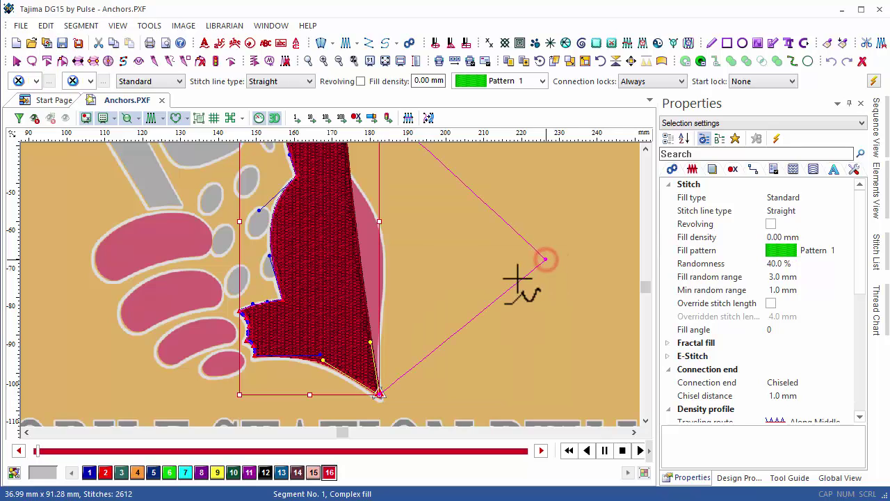
left_click(378, 338)
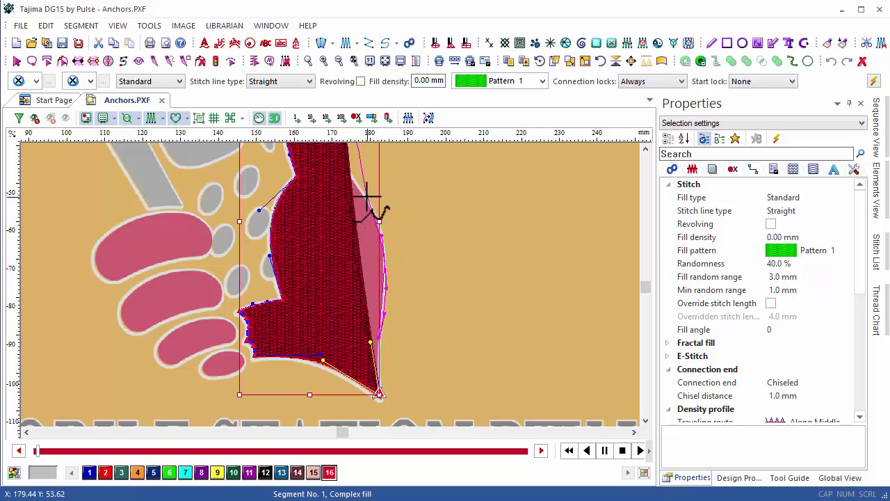
key("Return")
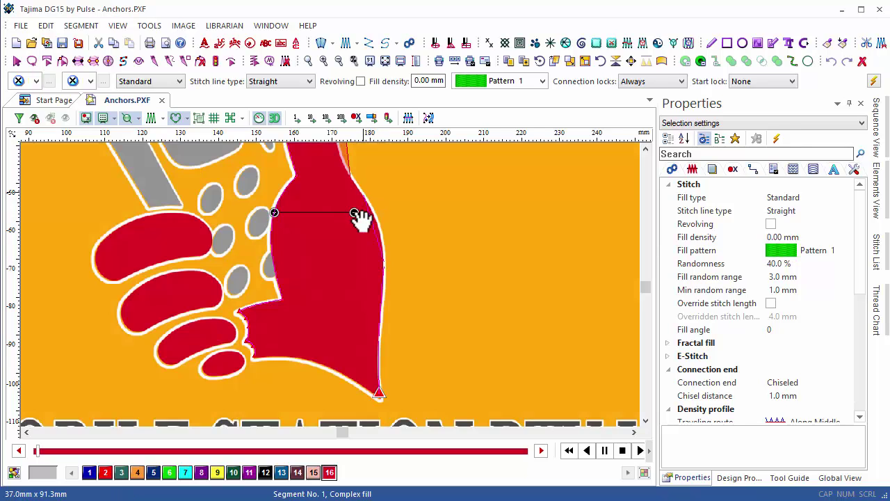
left_click_drag(368, 292, 383, 358)
left_click(357, 258)
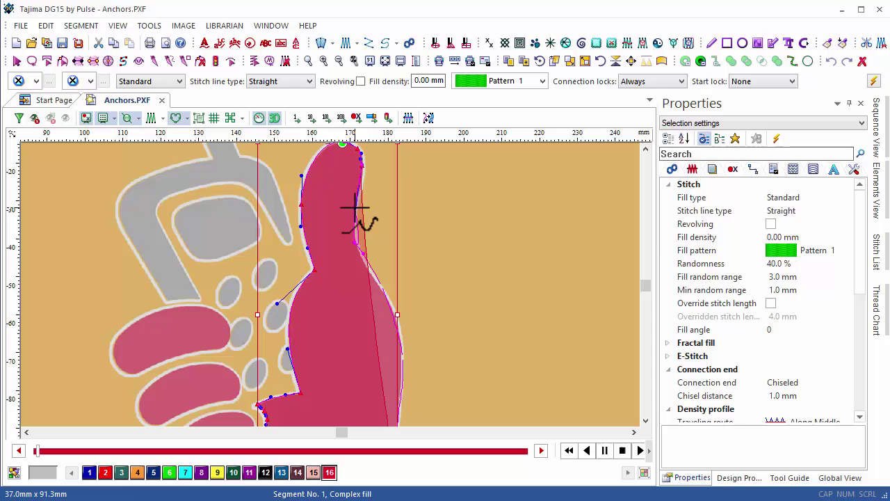
key("Return")
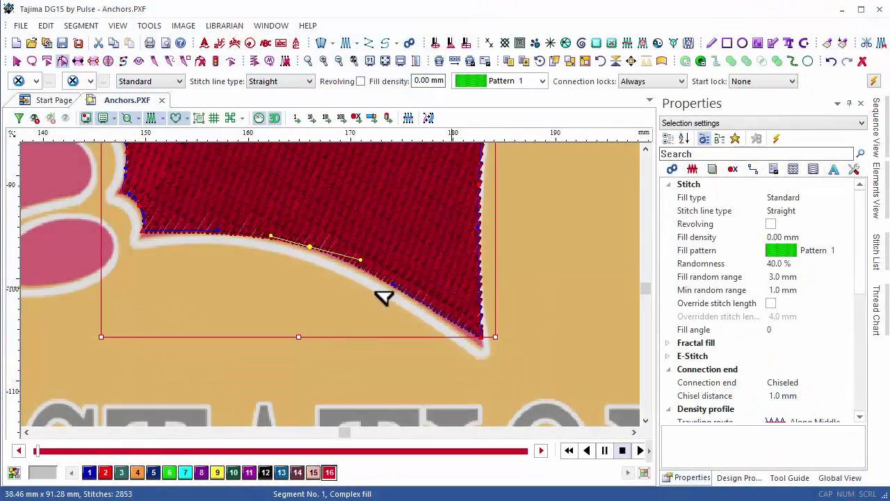
Drag the lower-edge anchor downward and adjust the corner and curve nodes to deepen the curve.
left_click_drag(311, 248, 296, 304)
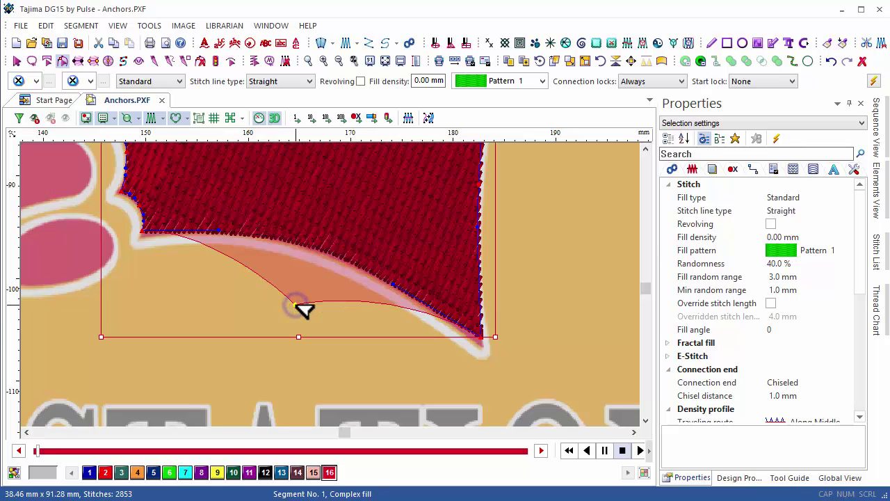
left_click(143, 231)
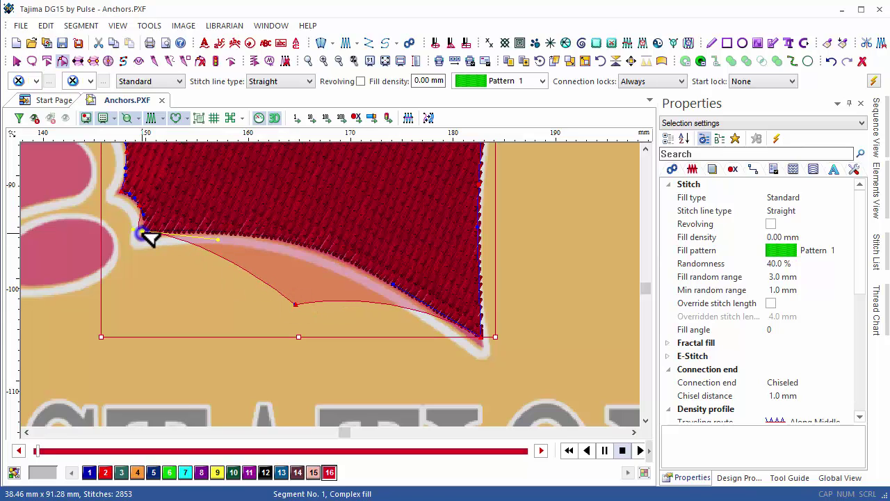
left_click(484, 339)
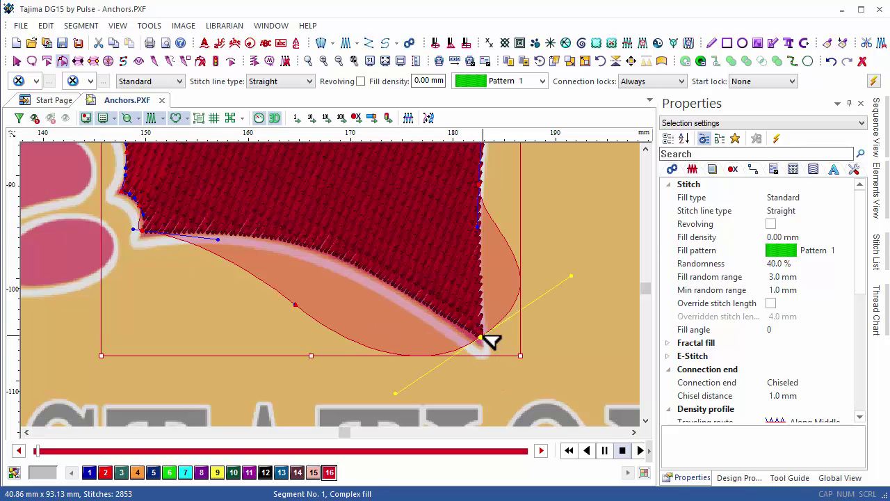
left_click(485, 340)
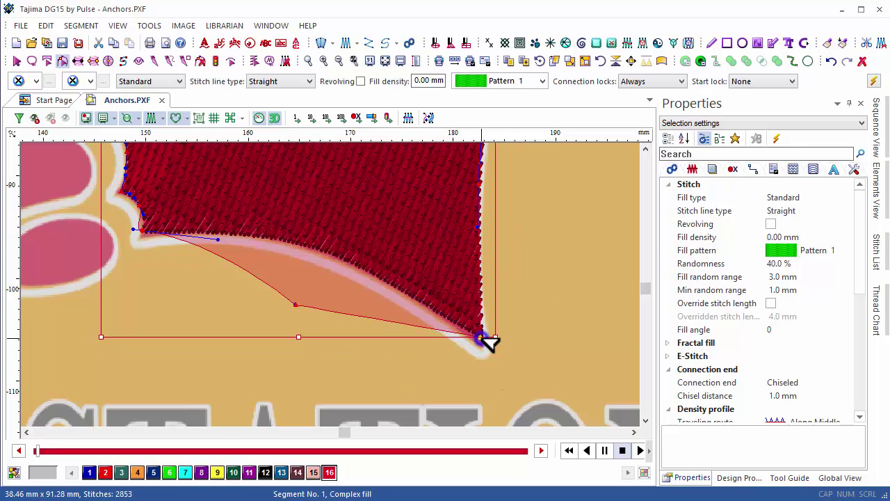
left_click(297, 307)
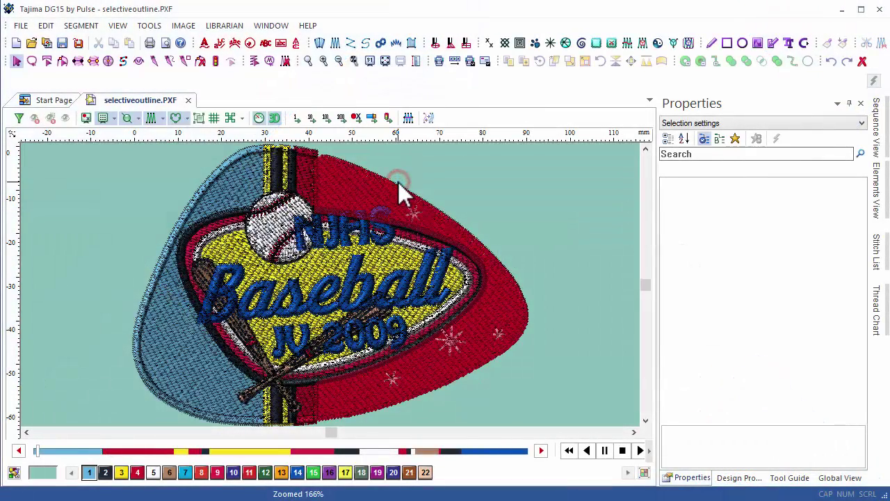
Mark the red segment's curved right edge, from top point to bottom point, as the section to copy.
left_click(398, 182)
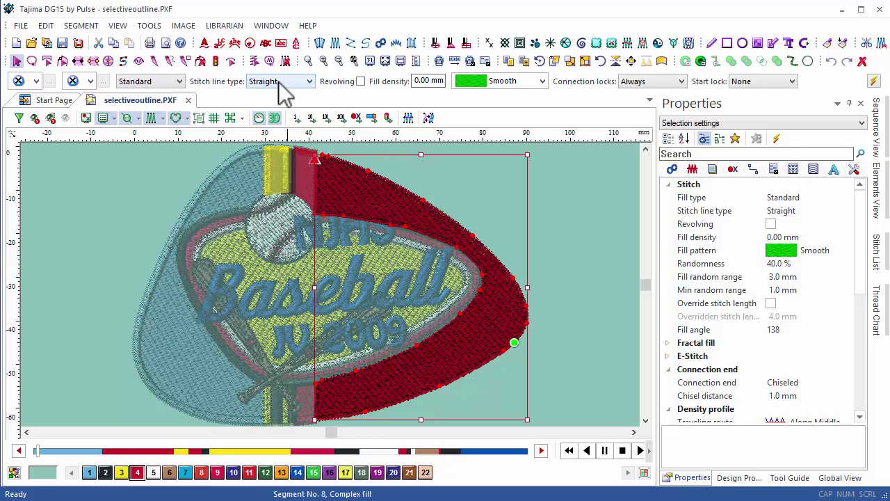
left_click(231, 61)
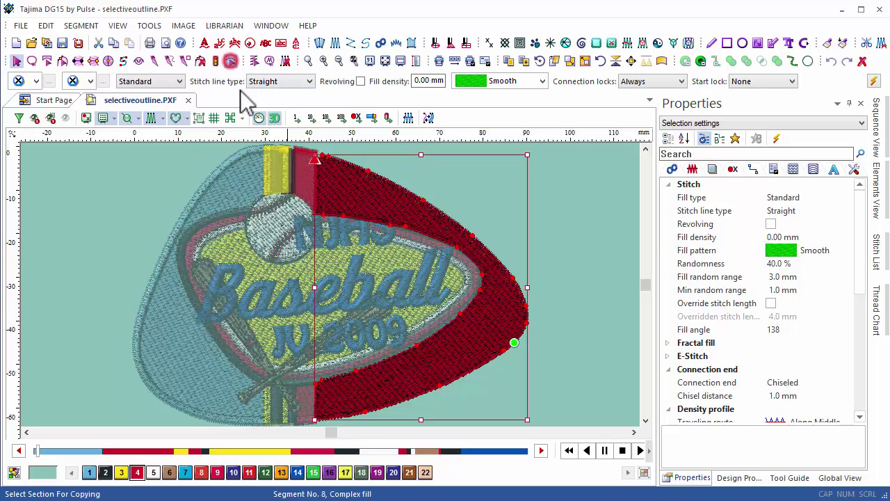
left_click(324, 157)
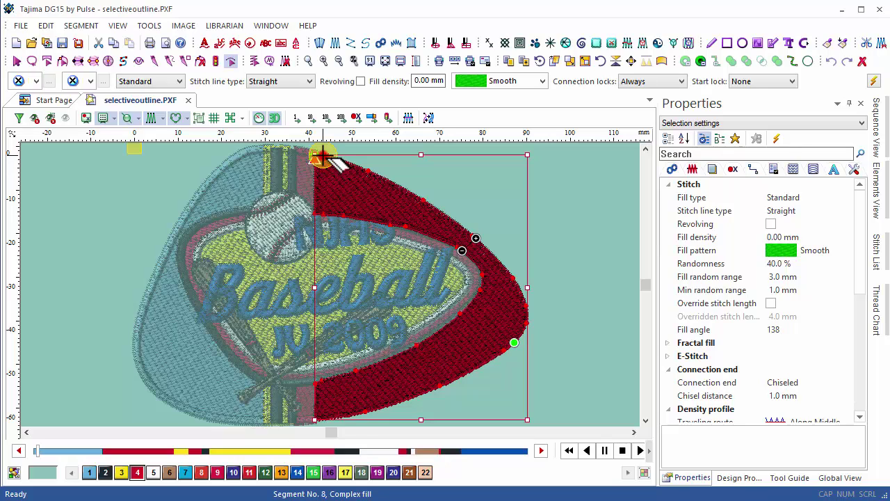
left_click(317, 418)
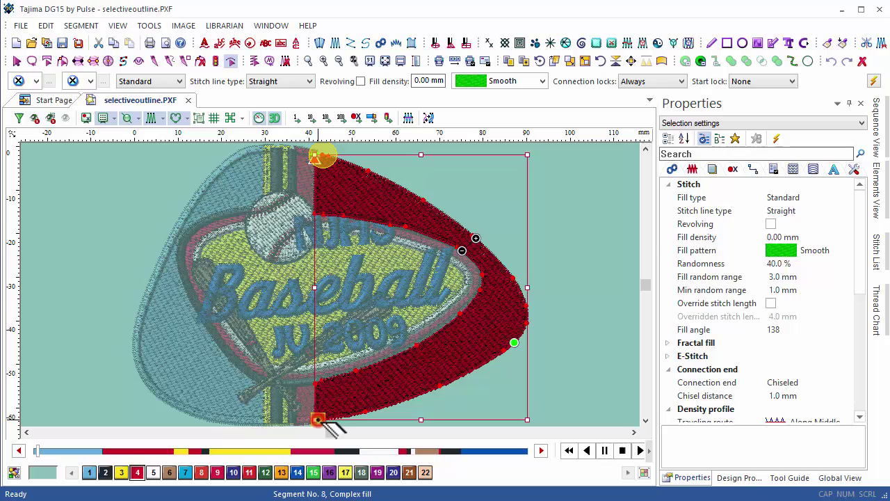
key("Return")
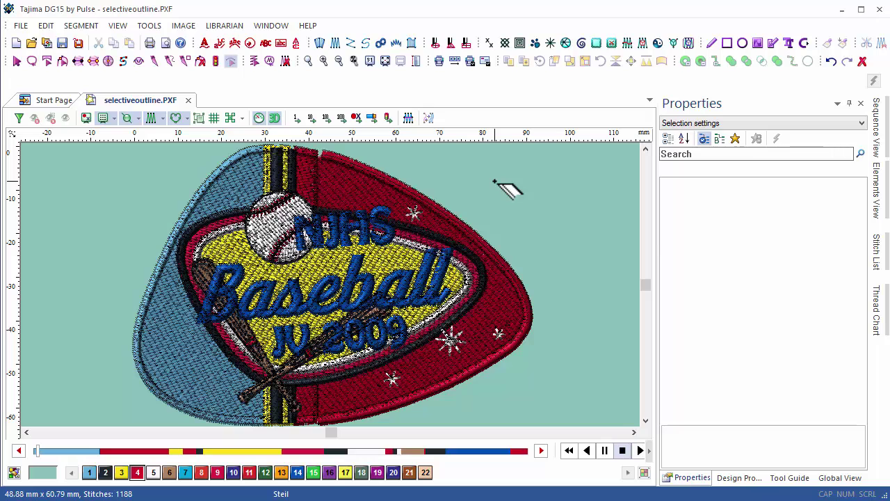
Reselect the red segment and add a Steil outline along that edge in yellow colour 17.
key("Escape")
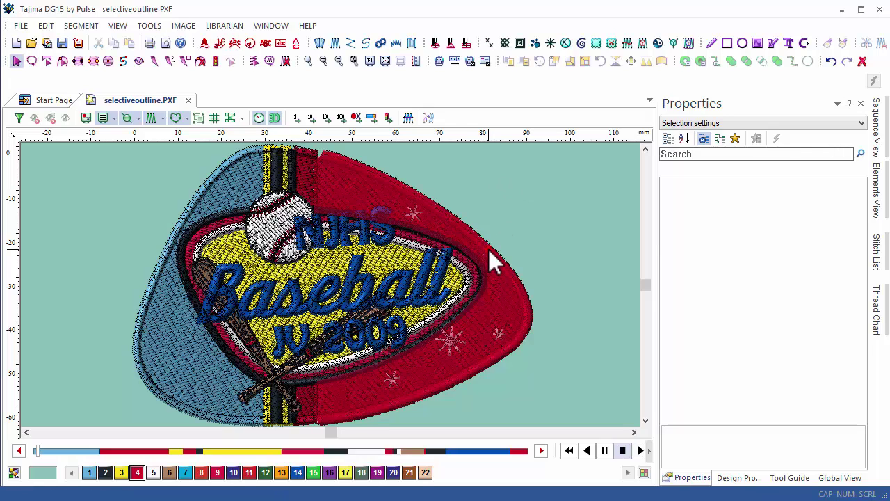
left_click(489, 250)
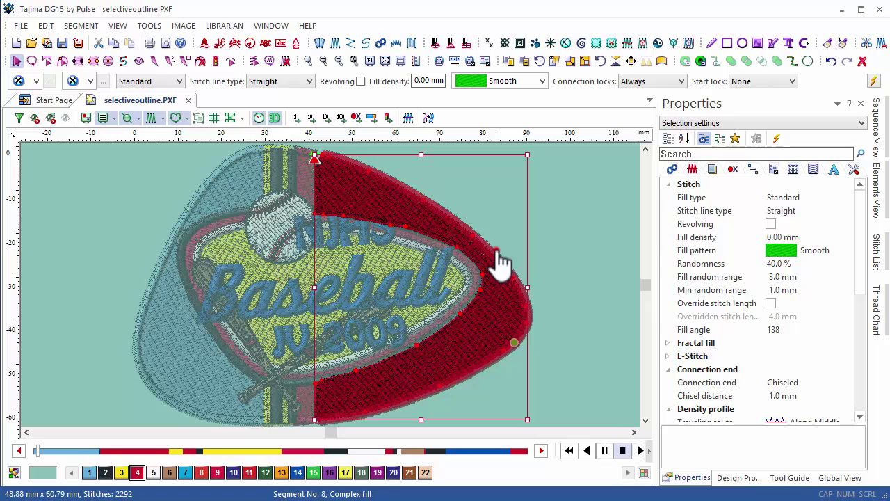
left_click(498, 262)
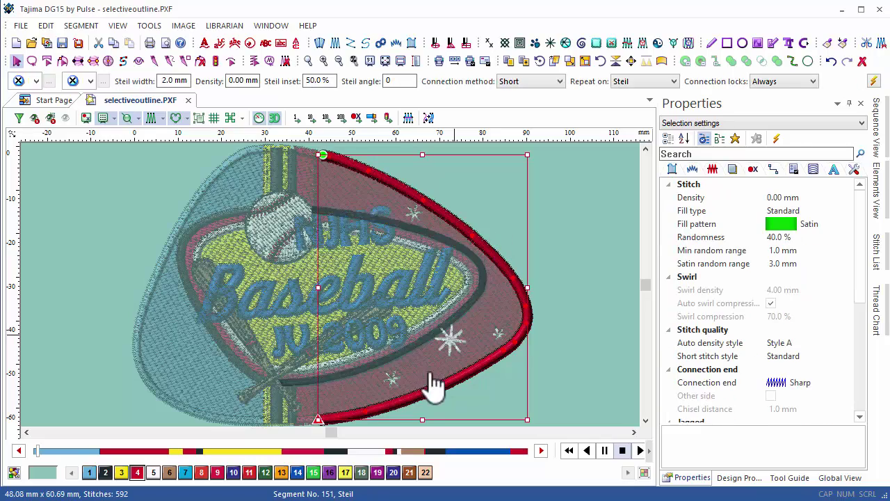
left_click(345, 472)
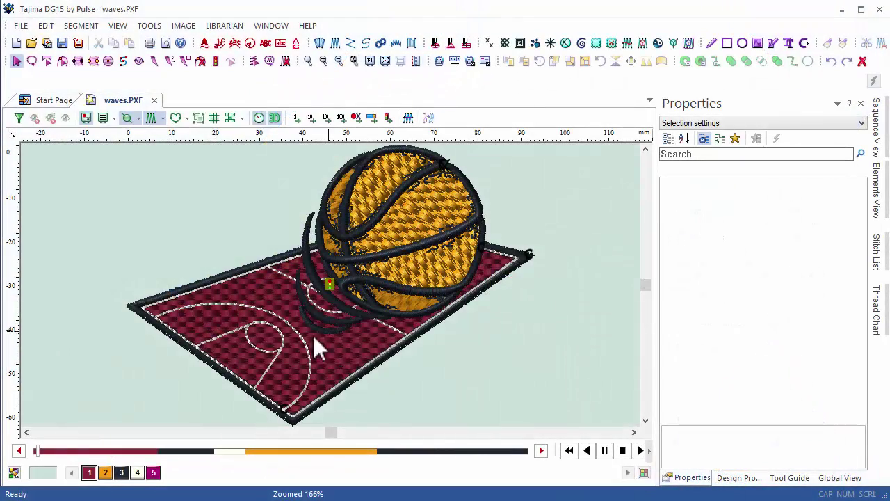
Isolate the court's red fill, set its stitch line type to Wave, then unhide all segments.
left_click(157, 309)
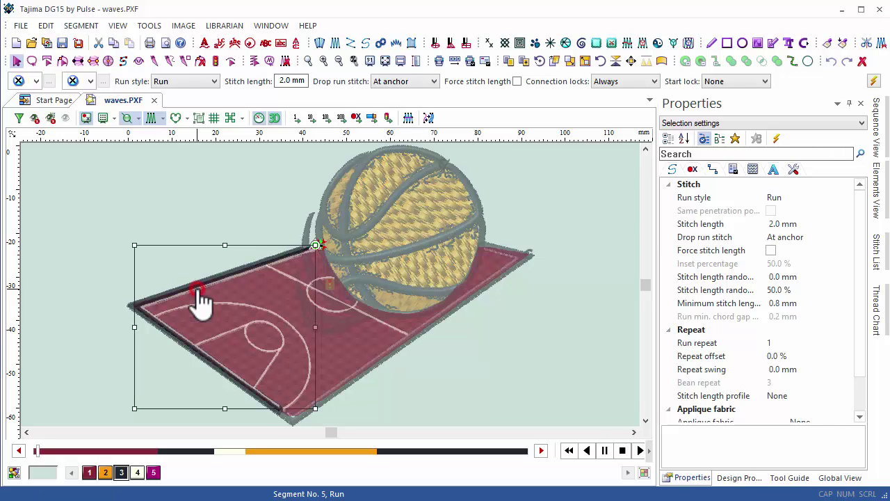
left_click(200, 299)
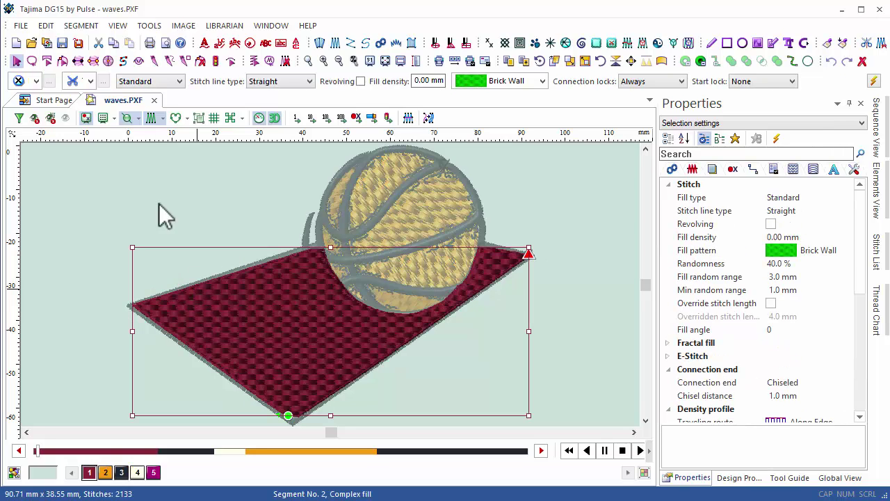
left_click(50, 118)
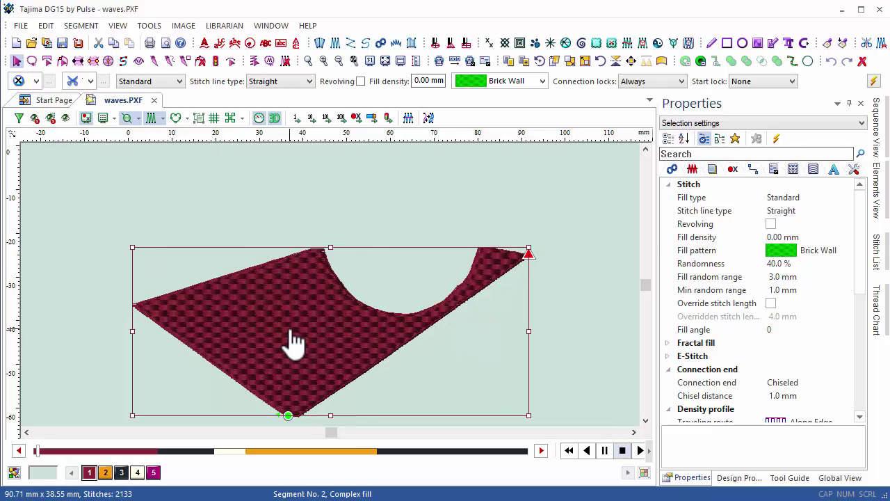
key("f")
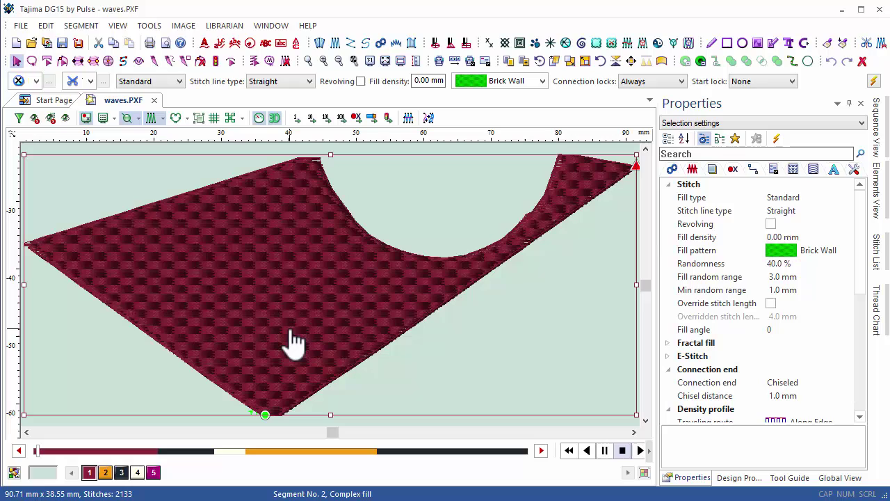
left_click(311, 82)
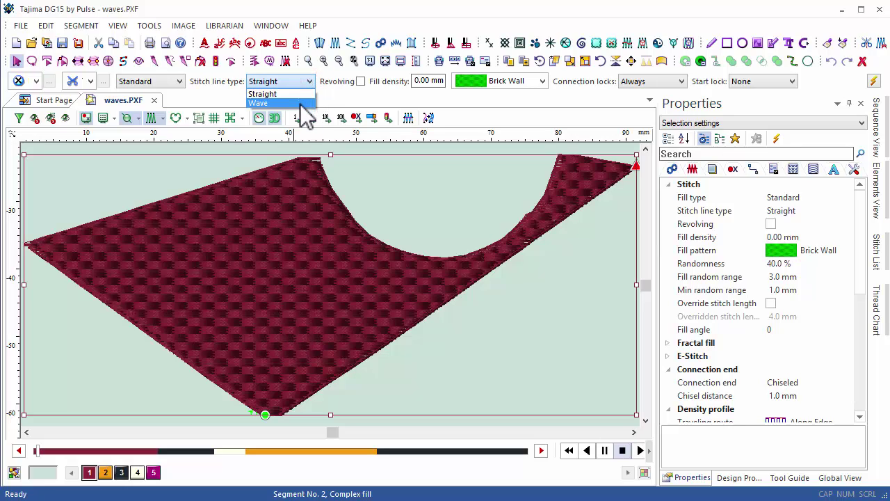
left_click(304, 104)
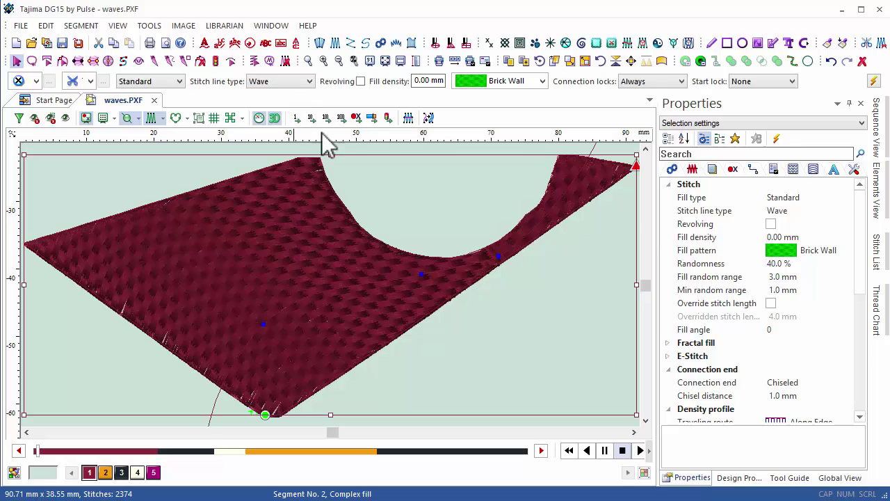
left_click(382, 148)
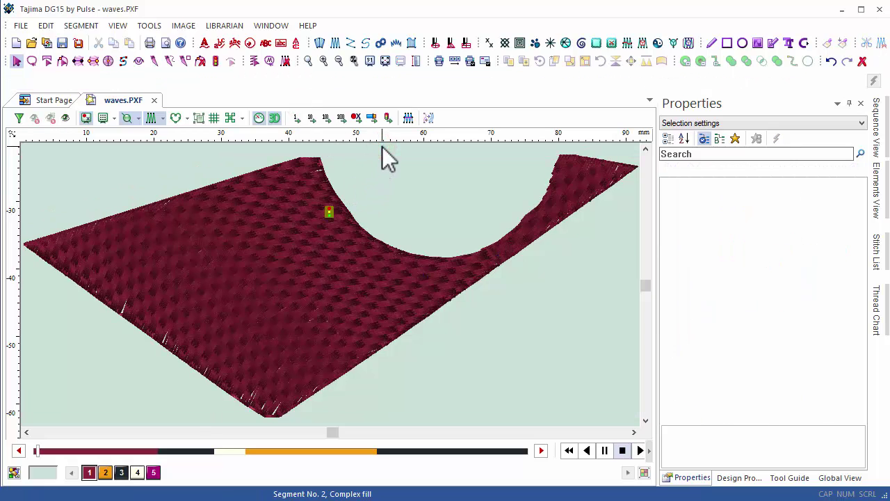
left_click(65, 118)
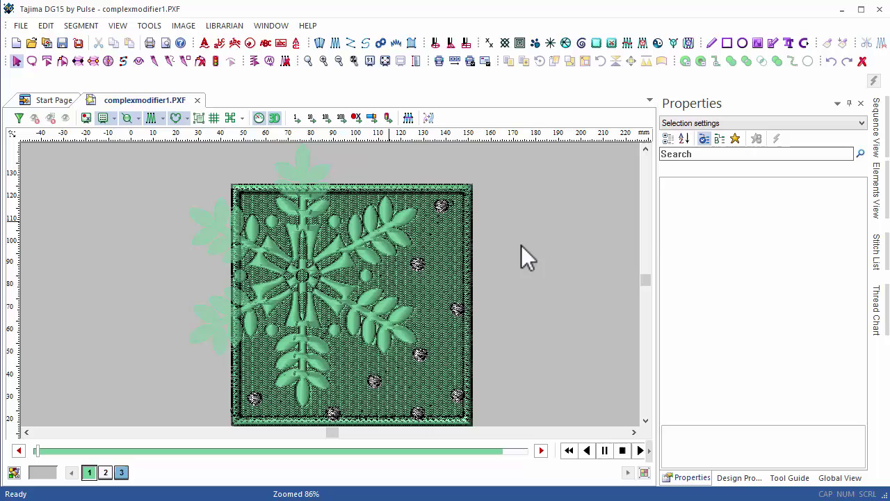
Replay the stitch simulation to review the snowflake's current carved tile fill.
left_click(321, 168)
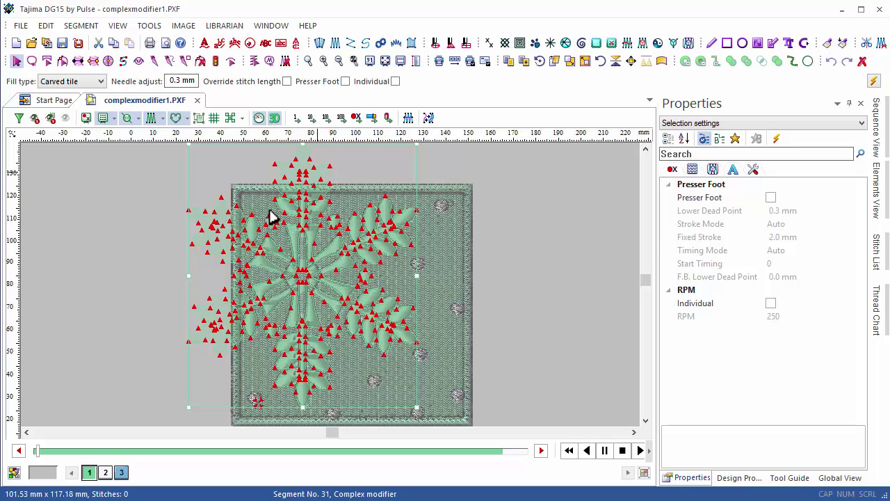
left_click(137, 272)
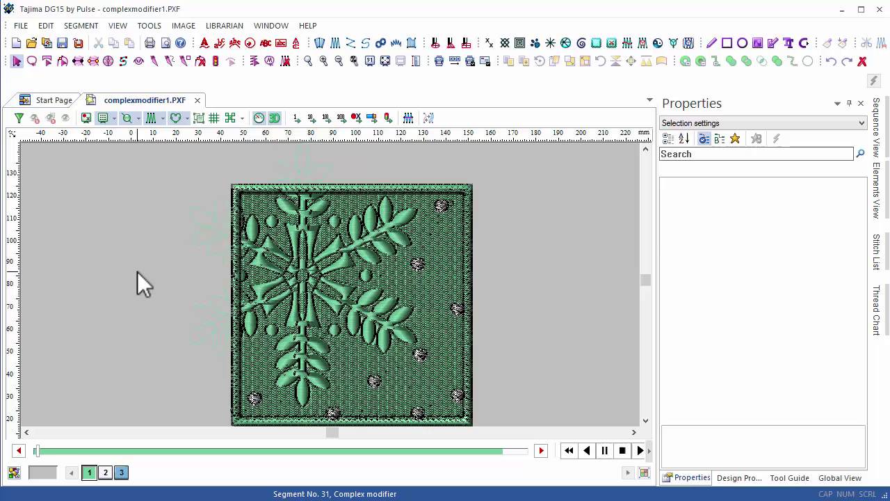
left_click(39, 451)
left_click_drag(54, 449, 368, 453)
Change the snowflake complex modifier's fill type to Standard with Pattern 26.
left_click(390, 405)
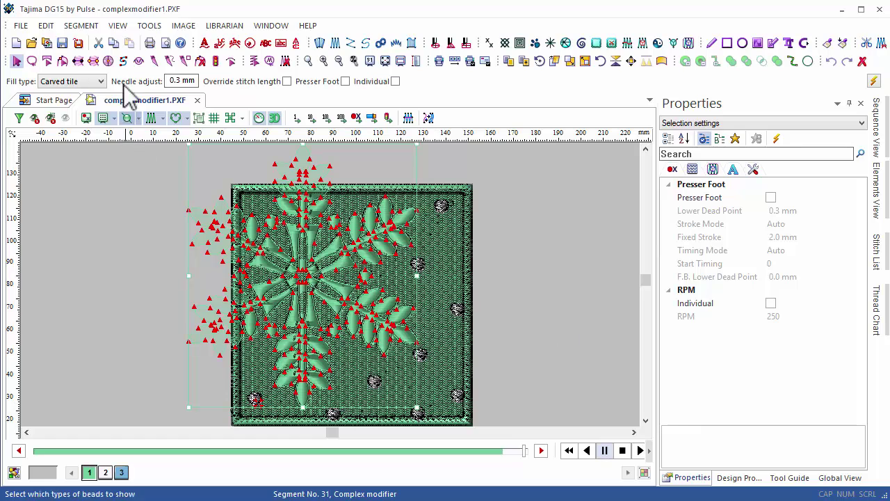
left_click(100, 81)
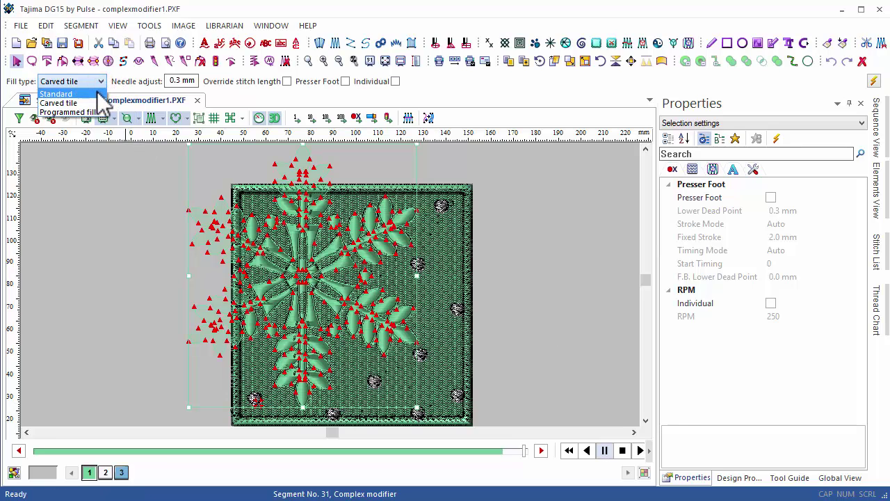
left_click(97, 91)
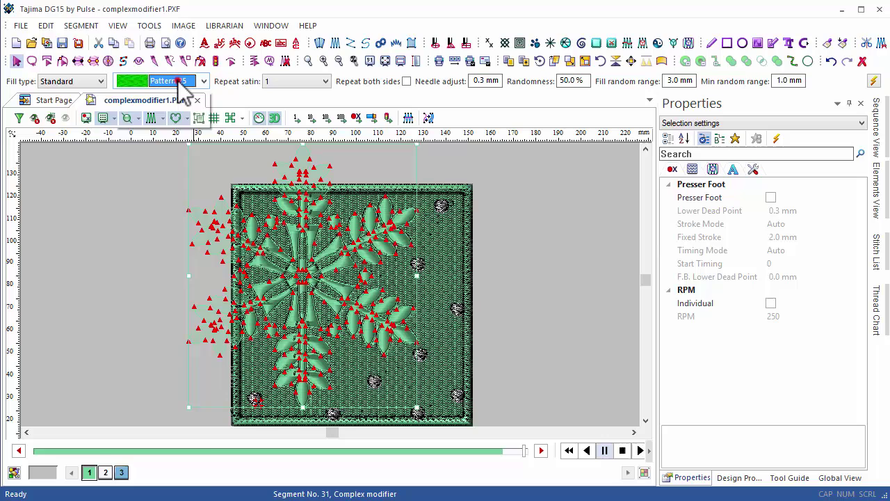
left_click(179, 81)
left_click(170, 150)
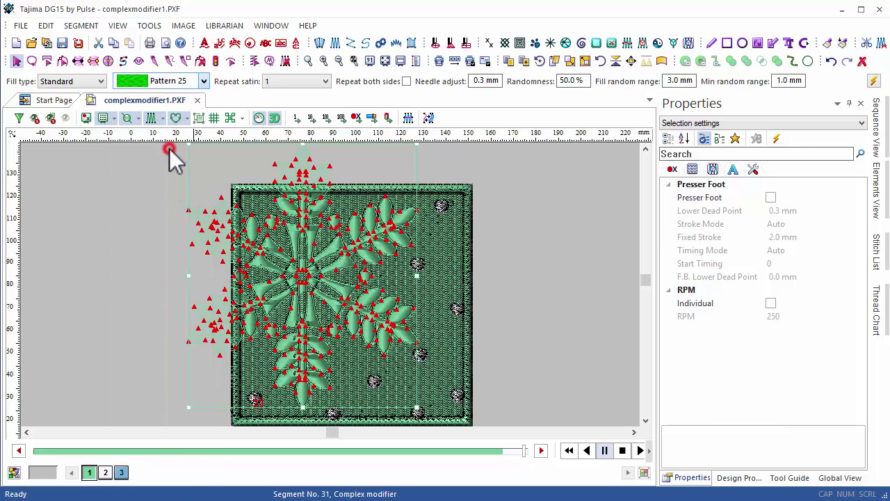
left_click(138, 218)
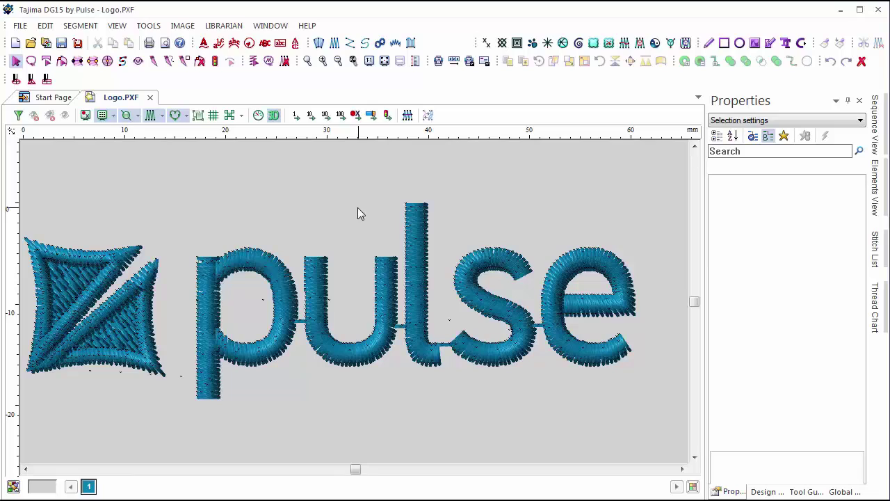
Add the before-sewing message 'Please remember to use backing for this design' and an after-sewing message.
left_click(21, 28)
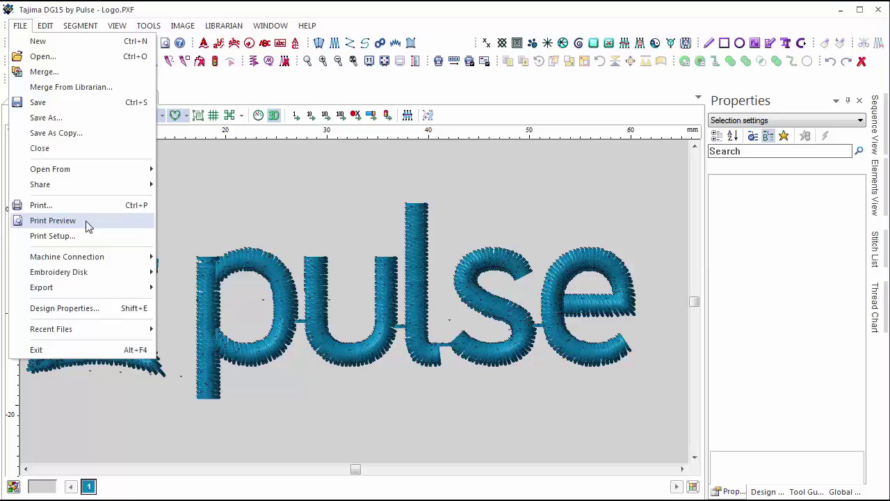
left_click(90, 308)
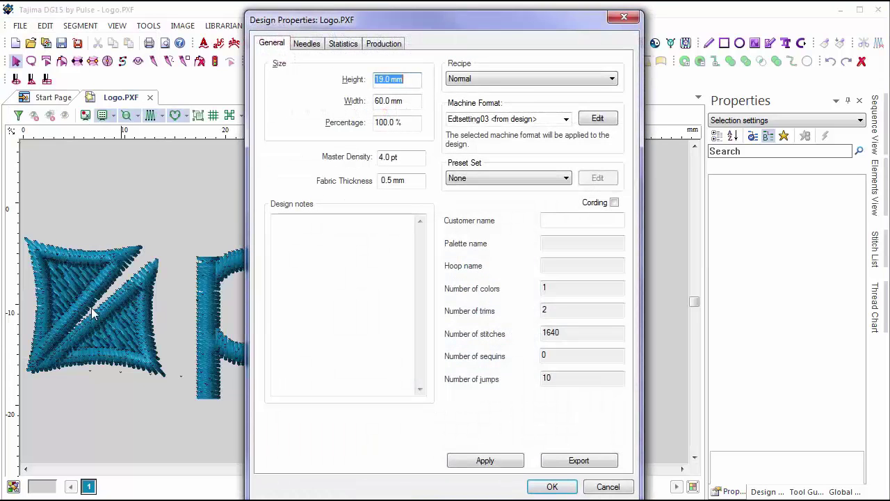
left_click(383, 43)
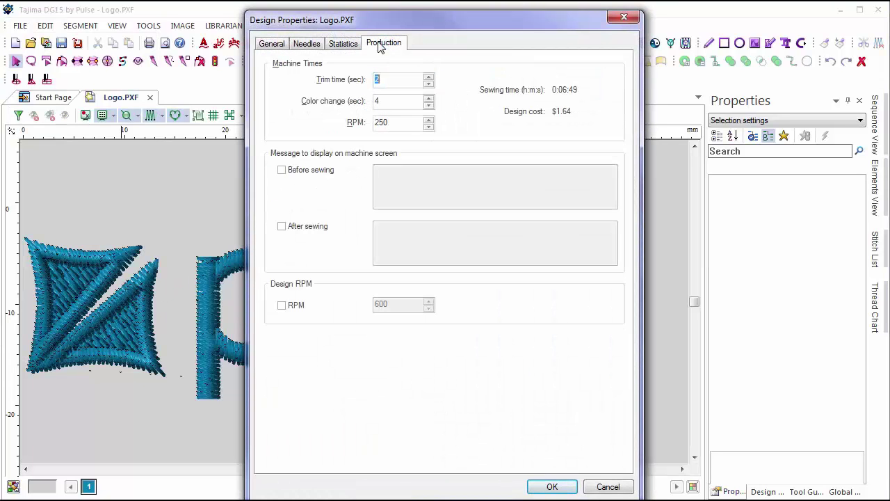
left_click(295, 178)
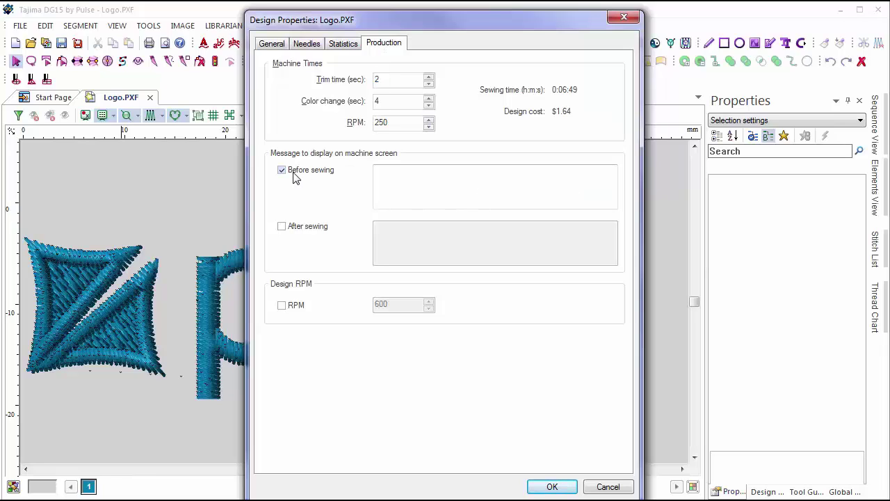
left_click(396, 182)
type("Please remember to use backing for this design")
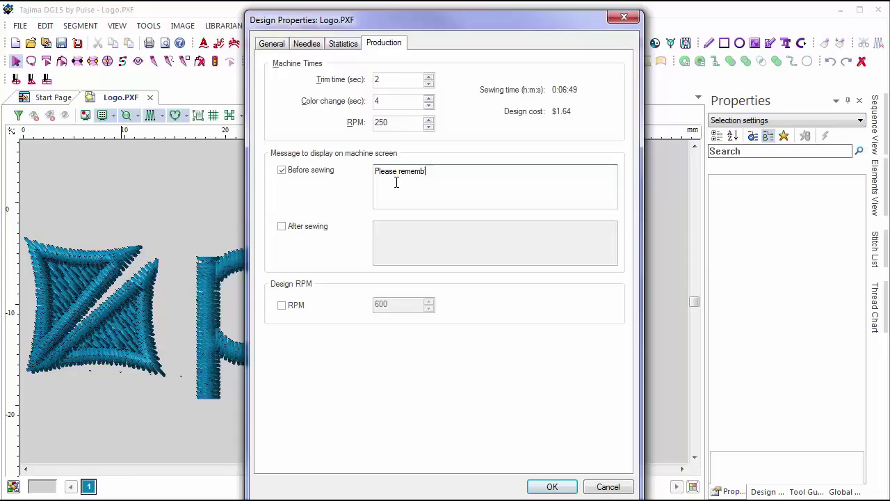
left_click(308, 226)
type("Please place finished product in bin #12")
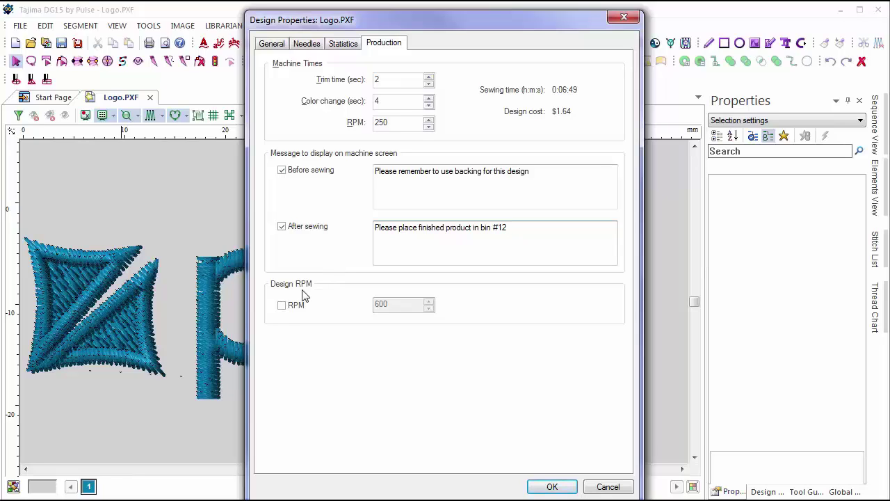
Enable a custom design RPM of 650 and confirm the design properties.
left_click(282, 304)
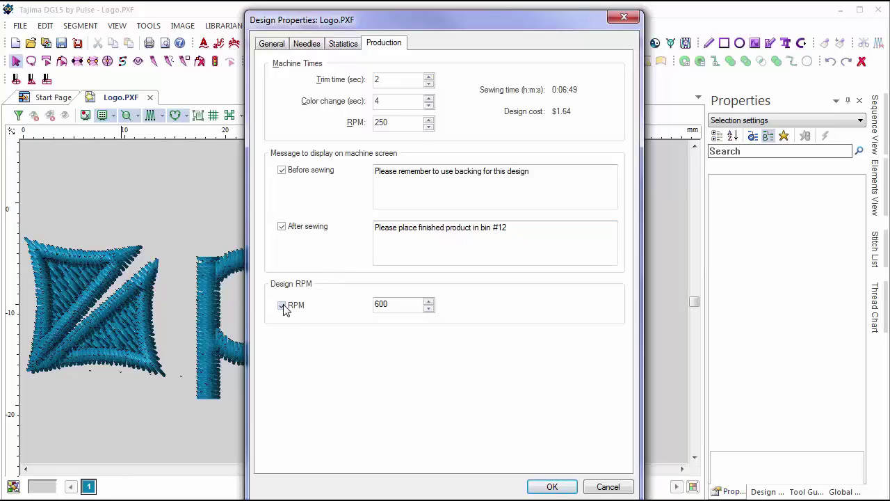
left_click(429, 301)
left_click(552, 487)
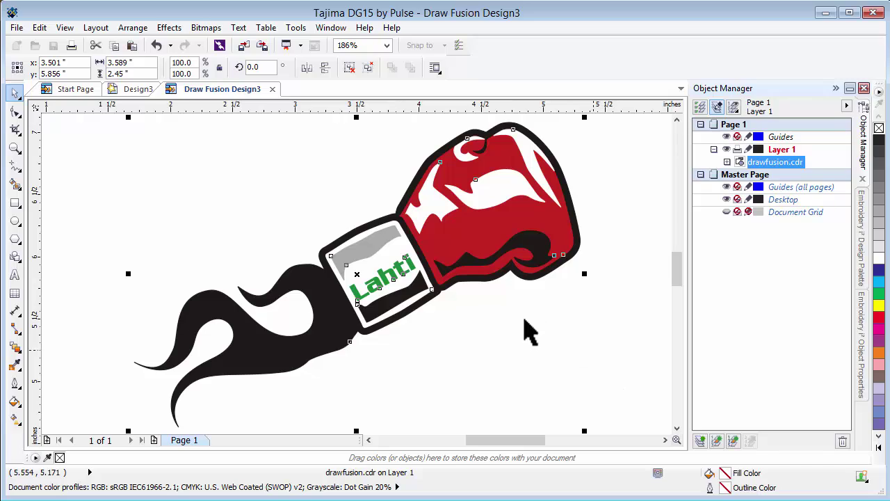
Switch the boxing-glove artwork from Draw Fusion back to DG15, accepting the default conversion settings.
left_click(17, 28)
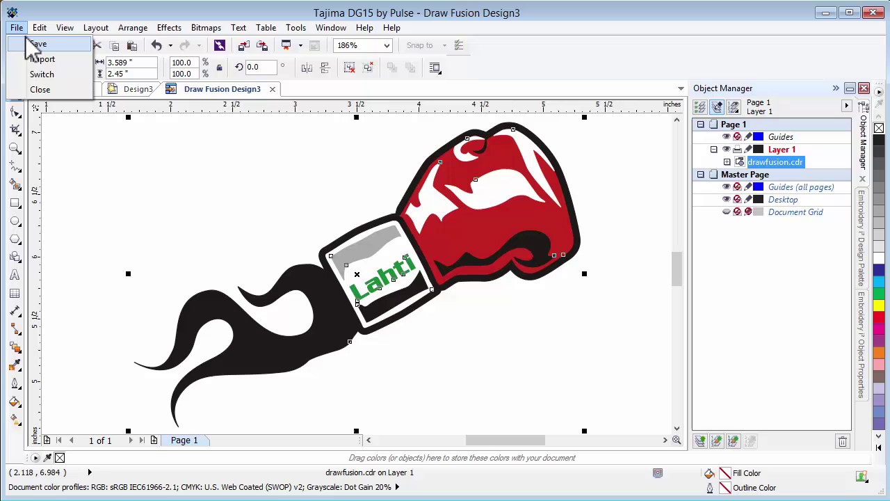
left_click(42, 74)
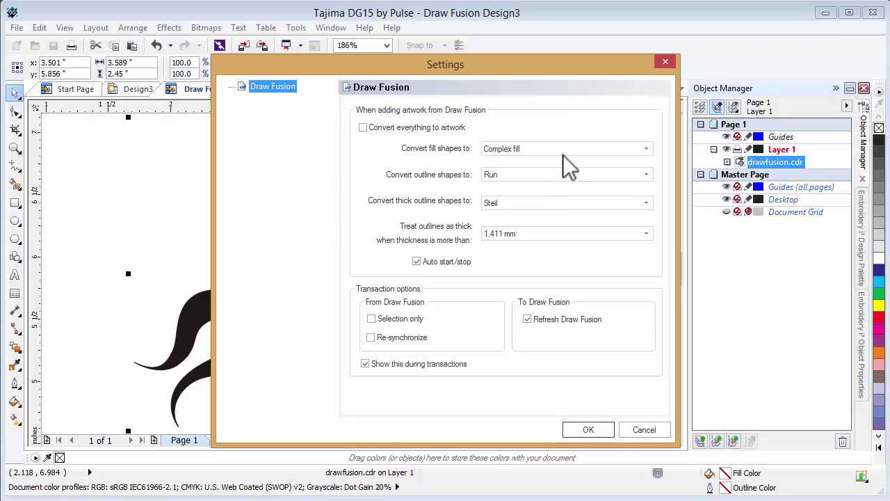
left_click(587, 431)
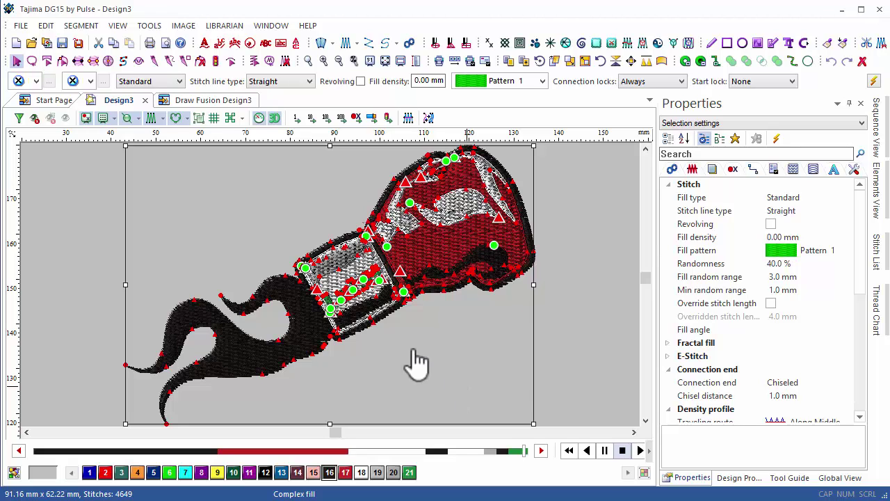
Slice the black complex fill with a line across the glove's cuff, then zoom in.
left_click(156, 60)
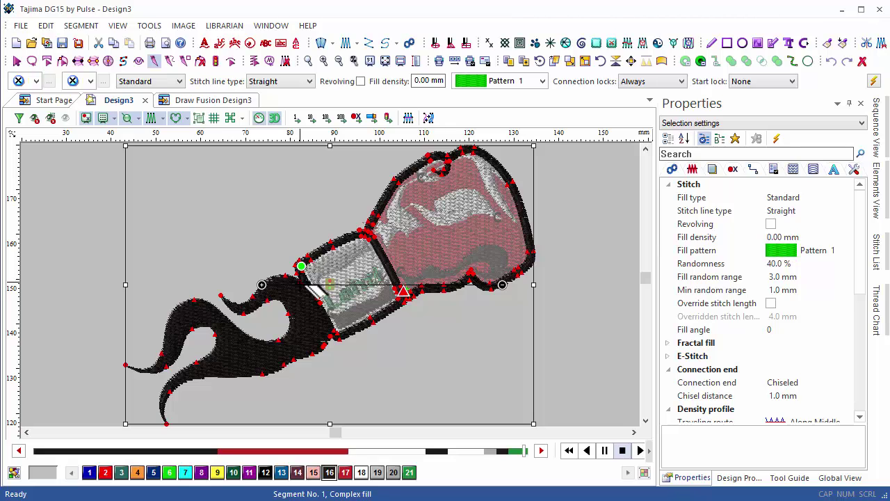
left_click_drag(299, 278, 341, 344)
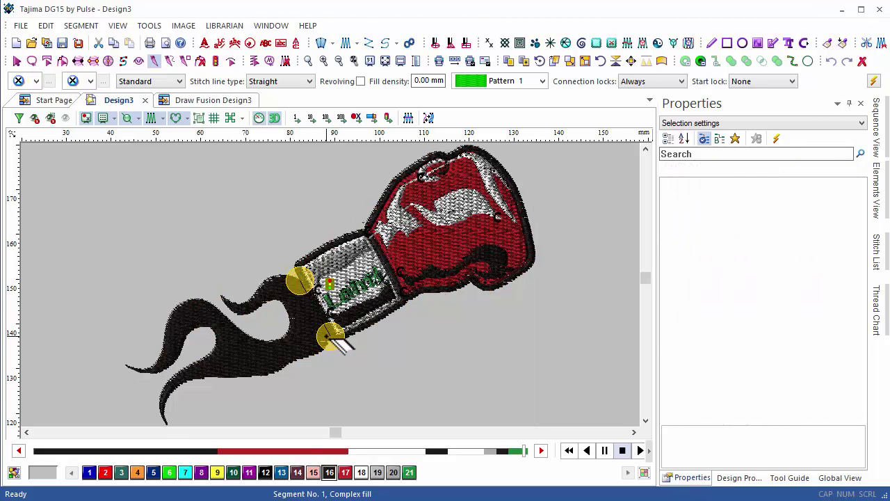
scroll(276, 228, "up", 2)
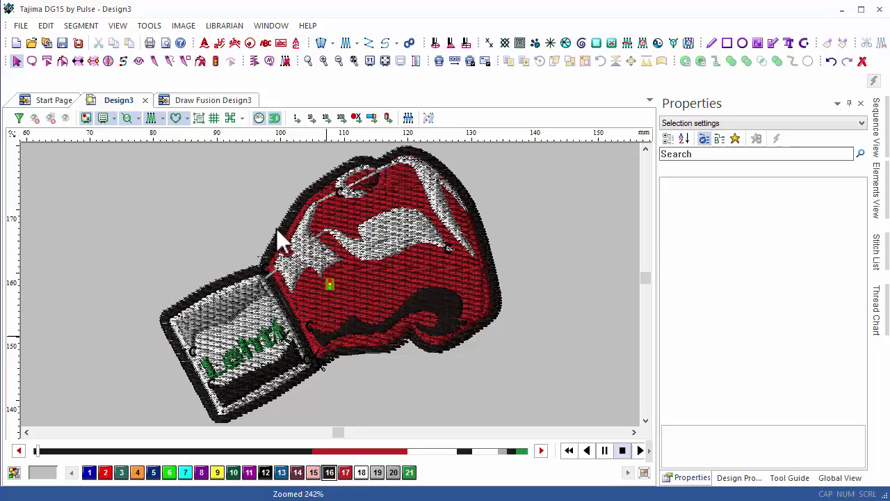